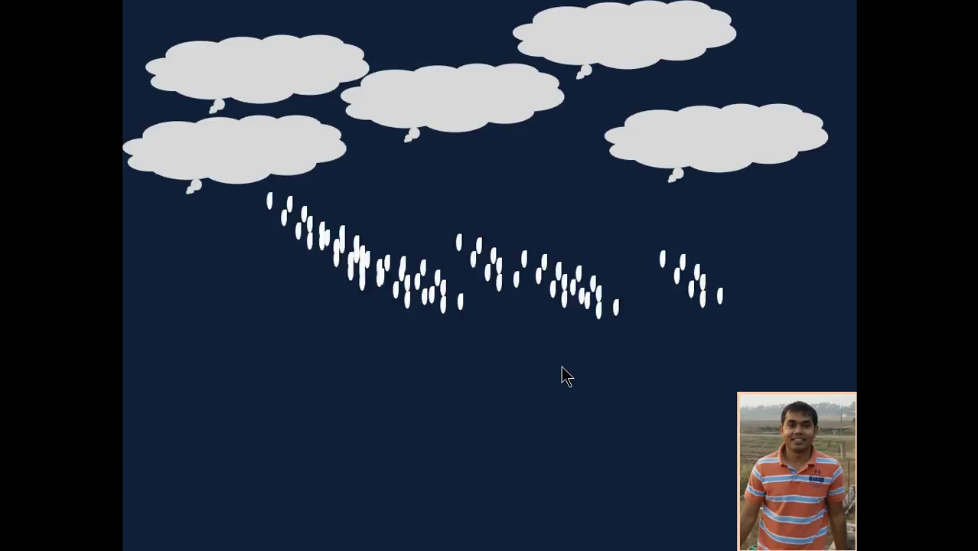
# Exit the raining-cloud slide show and return to Normal view on slide 2.
pyautogui.press('Escape')
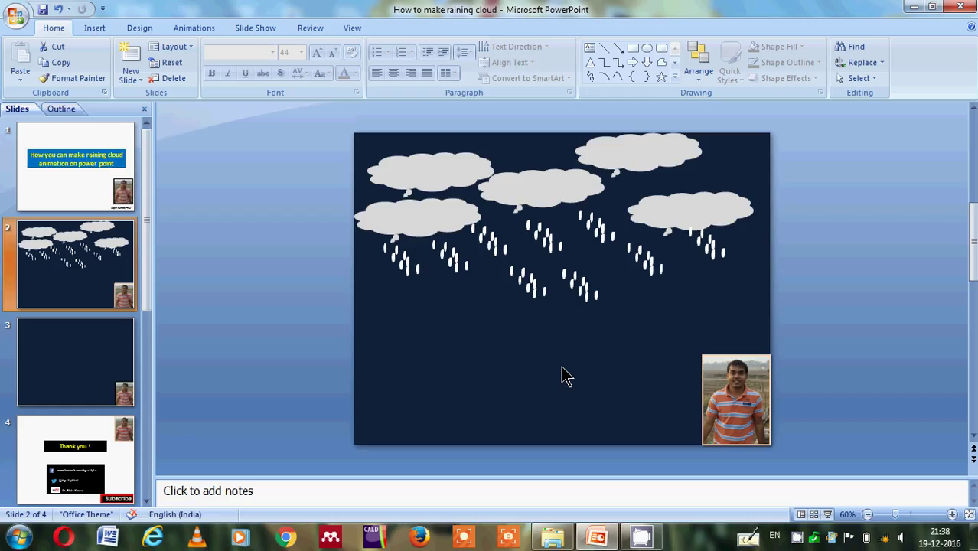
# Draw a Cloud Callout shape on the empty slide 3 and drag it slightly wider.
pyautogui.click(53, 365)
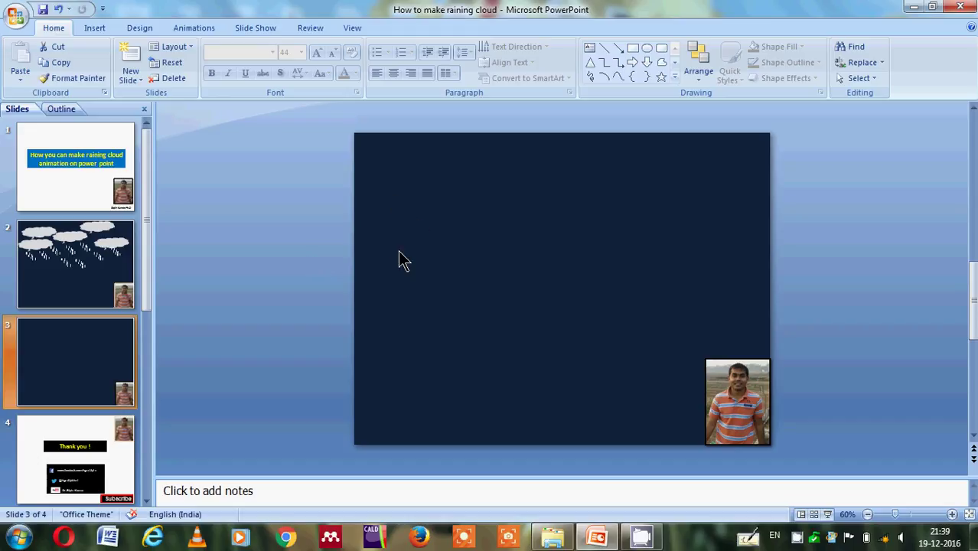
pyautogui.click(95, 28)
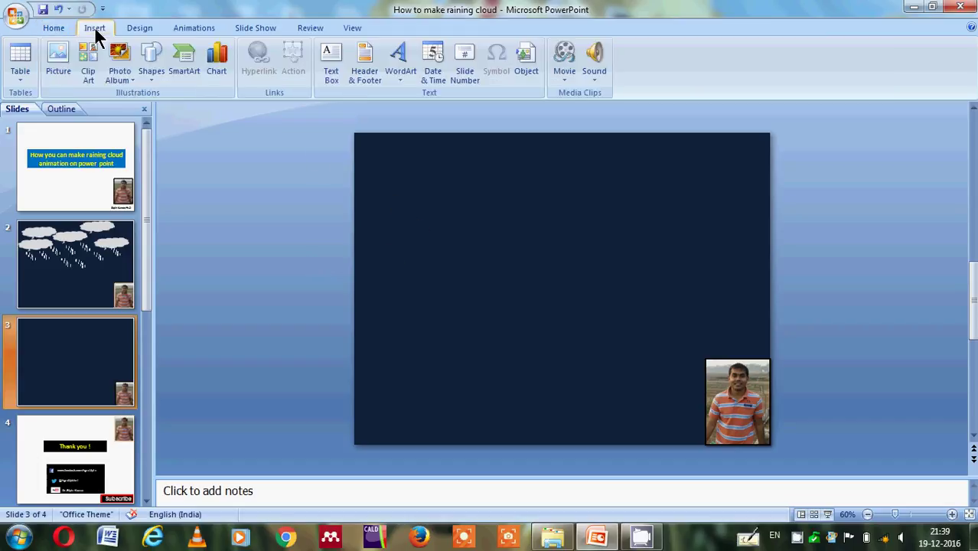
pyautogui.click(150, 84)
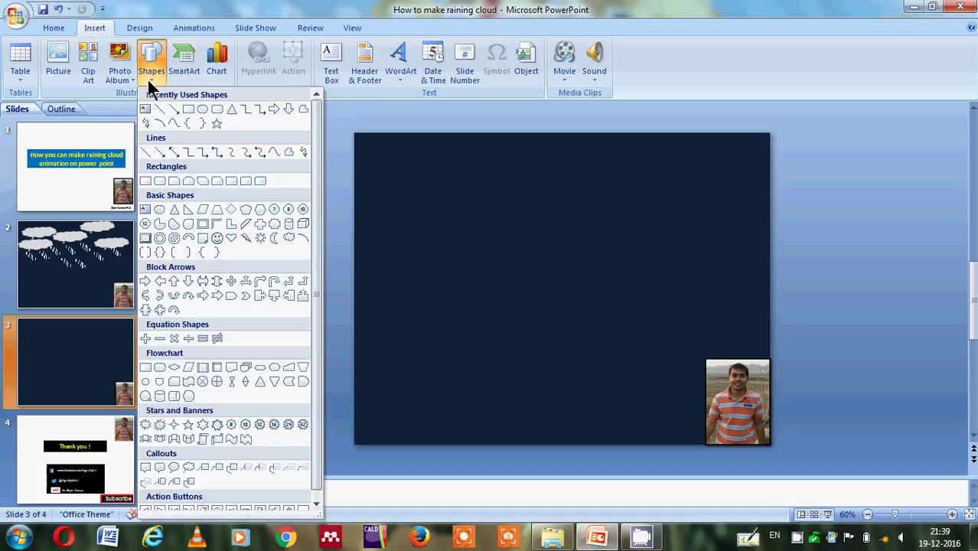
pyautogui.click(189, 466)
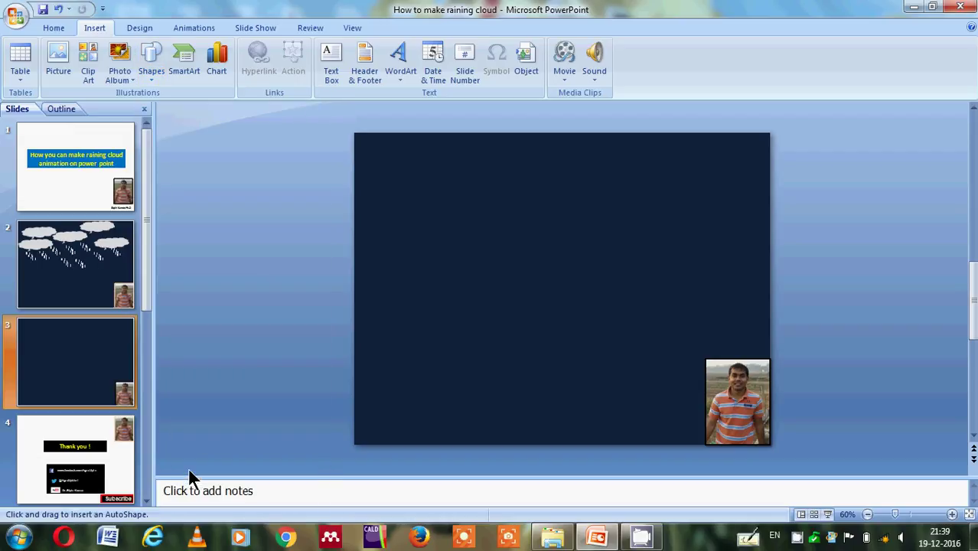
pyautogui.click(421, 206)
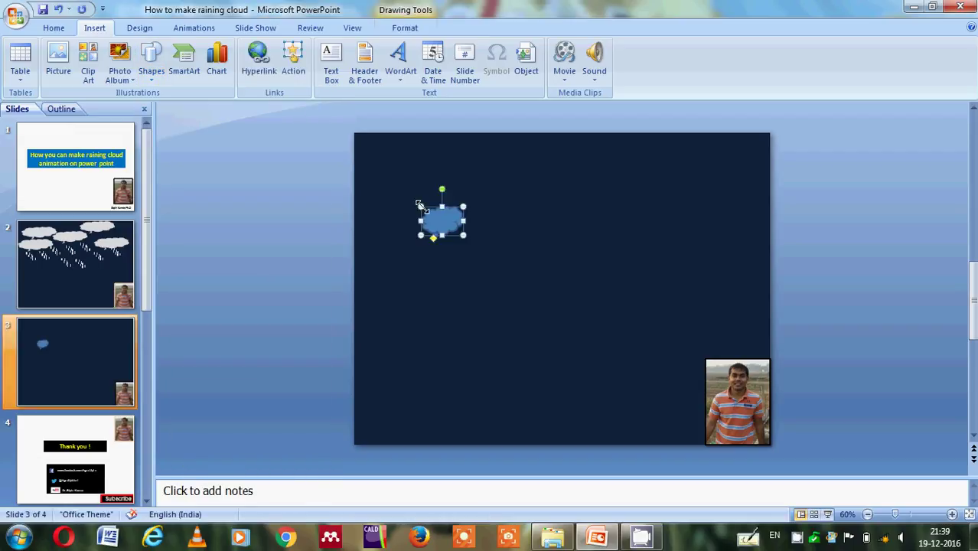
pyautogui.moveTo(463, 235); pyautogui.dragTo(480, 194)
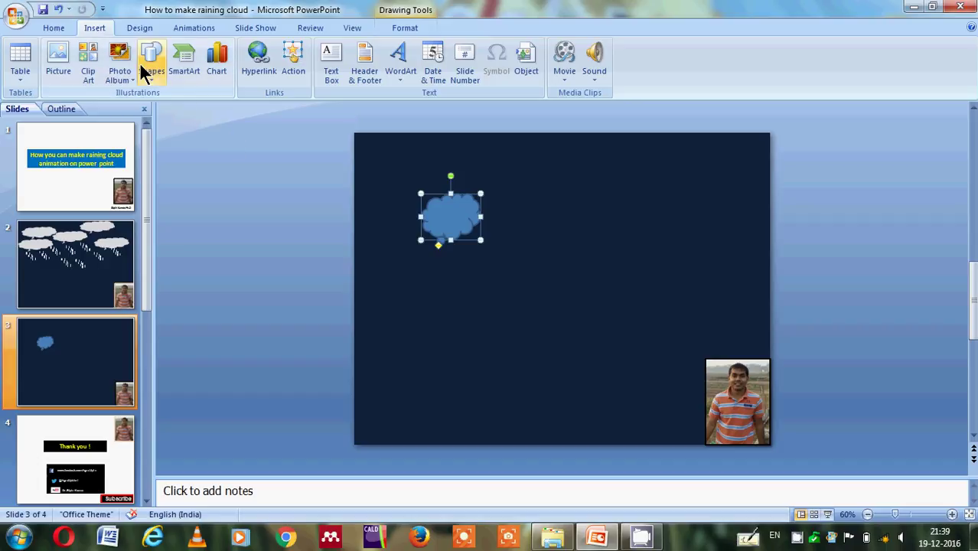
# Fill the cloud with White, Background 1, Darker 25% and set its outline to No Outline.
pyautogui.click(54, 29)
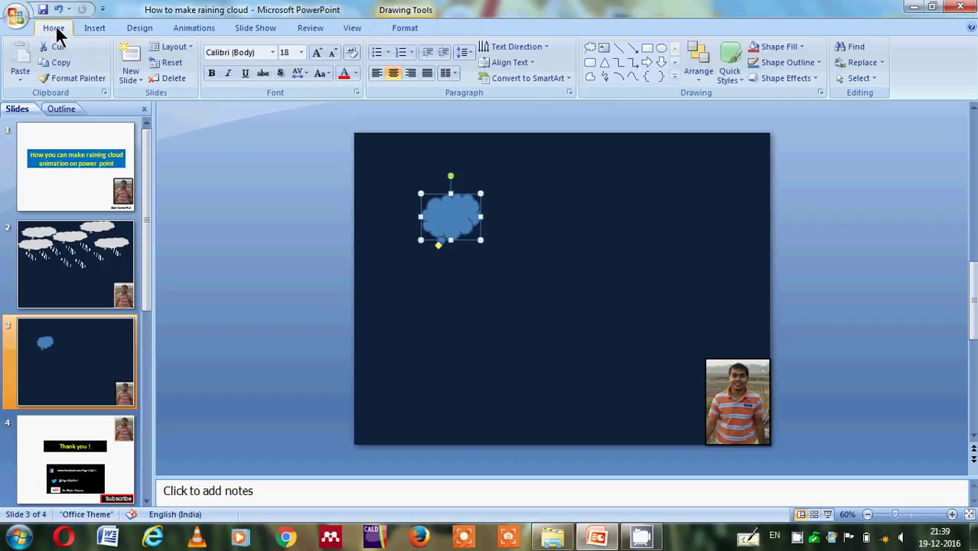
pyautogui.click(777, 47)
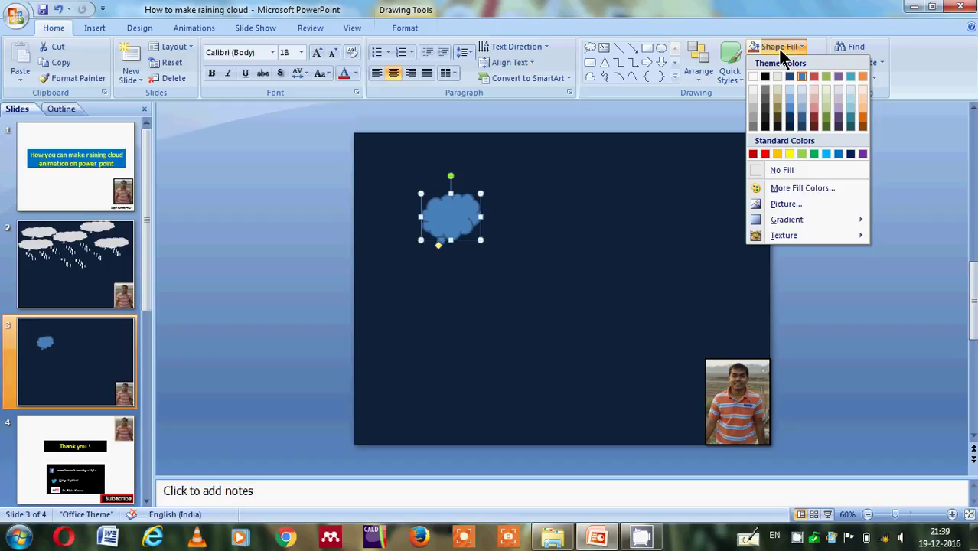
pyautogui.click(755, 109)
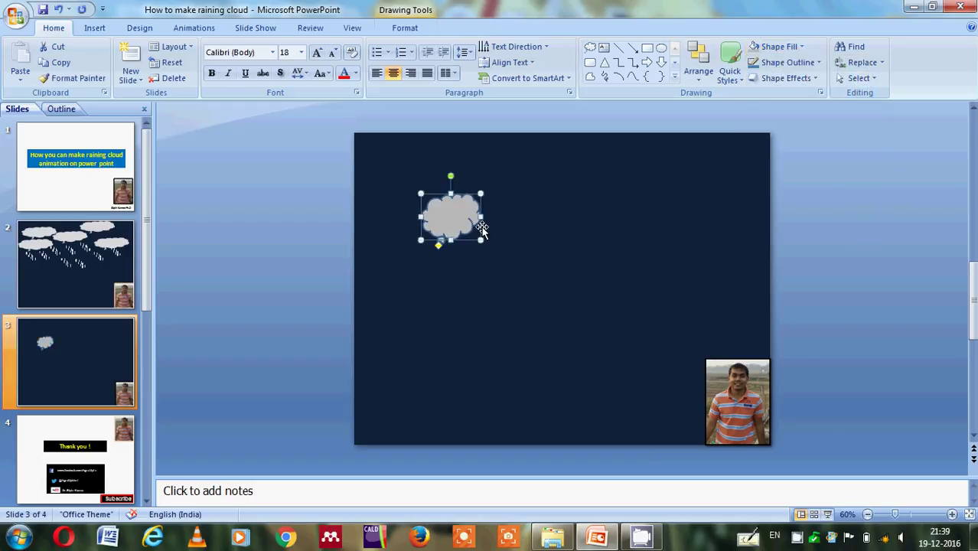
pyautogui.click(782, 63)
pyautogui.click(789, 186)
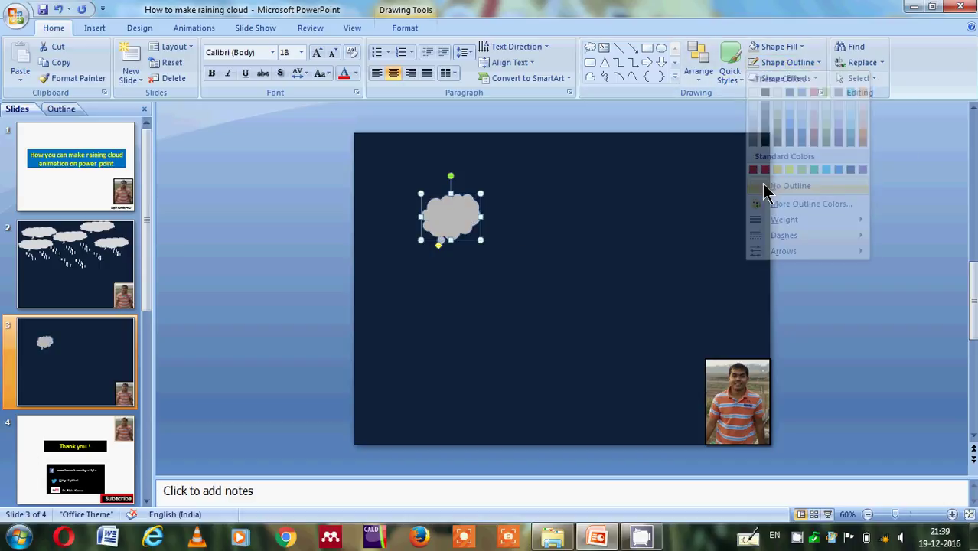
pyautogui.click(645, 253)
pyautogui.click(461, 225)
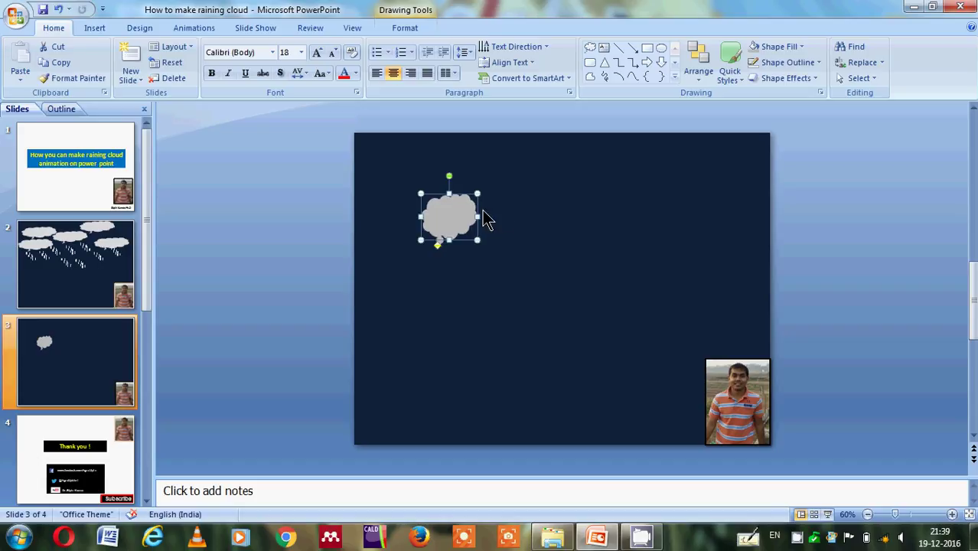
pyautogui.click(501, 220)
pyautogui.click(458, 230)
# Copy and paste the cloud, moving the copies into the top row.
pyautogui.hotkey('ctrl', 'c')
pyautogui.hotkey('ctrl', 'v')
pyautogui.press('Down')
pyautogui.press('Right')
pyautogui.press('Down')
pyautogui.press('Right')
pyautogui.press('Down')
pyautogui.press('Right')
pyautogui.press('Down')
pyautogui.press('Right')
pyautogui.press('Down')
pyautogui.press('Right')
pyautogui.press('Down')
pyautogui.press('Right')
pyautogui.press('Down')
pyautogui.press('Right')
pyautogui.press('Down')
pyautogui.press('Right')
pyautogui.press('Down')
pyautogui.press('Right')
pyautogui.press('Down')
pyautogui.press('Right')
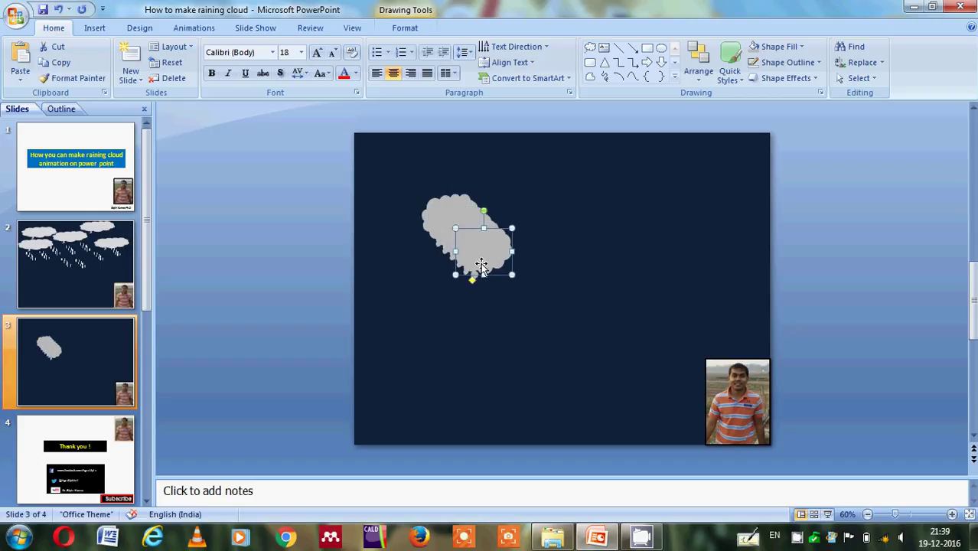
pyautogui.moveTo(476, 265); pyautogui.dragTo(668, 187)
pyautogui.click(476, 245)
pyautogui.moveTo(477, 245); pyautogui.dragTo(541, 175)
# Make another cloud copy and arrange them as four along the top and two below.
pyautogui.click(479, 245)
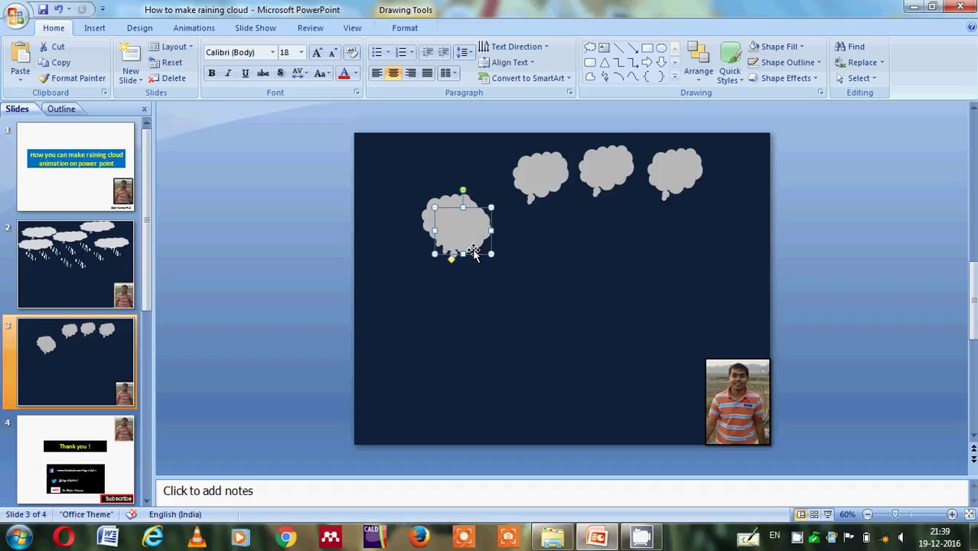
pyautogui.moveTo(479, 245); pyautogui.dragTo(570, 247)
pyautogui.moveTo(455, 233); pyautogui.dragTo(490, 159)
pyautogui.click(463, 219)
pyautogui.moveTo(463, 218); pyautogui.dragTo(490, 218)
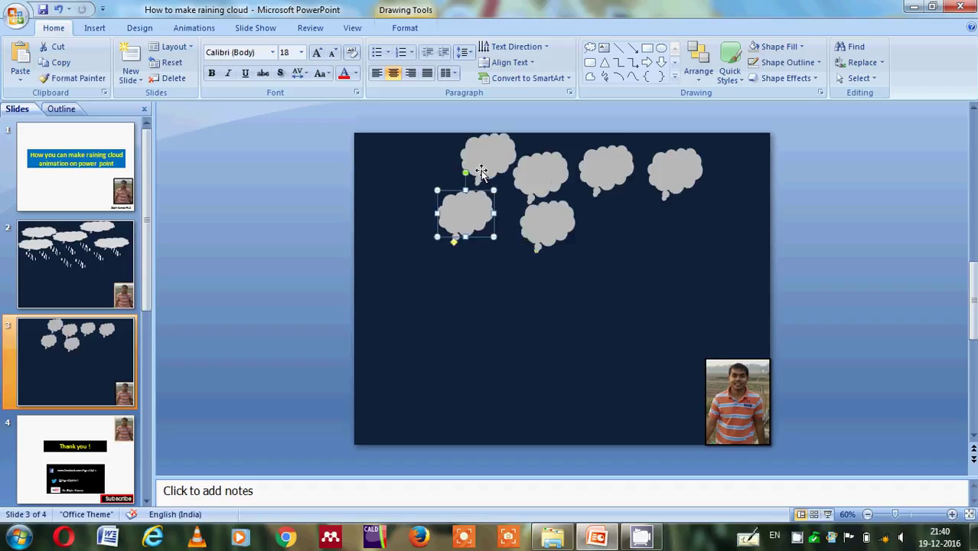
pyautogui.click(476, 172)
pyautogui.moveTo(473, 172); pyautogui.dragTo(467, 172)
pyautogui.moveTo(539, 183); pyautogui.dragTo(535, 176)
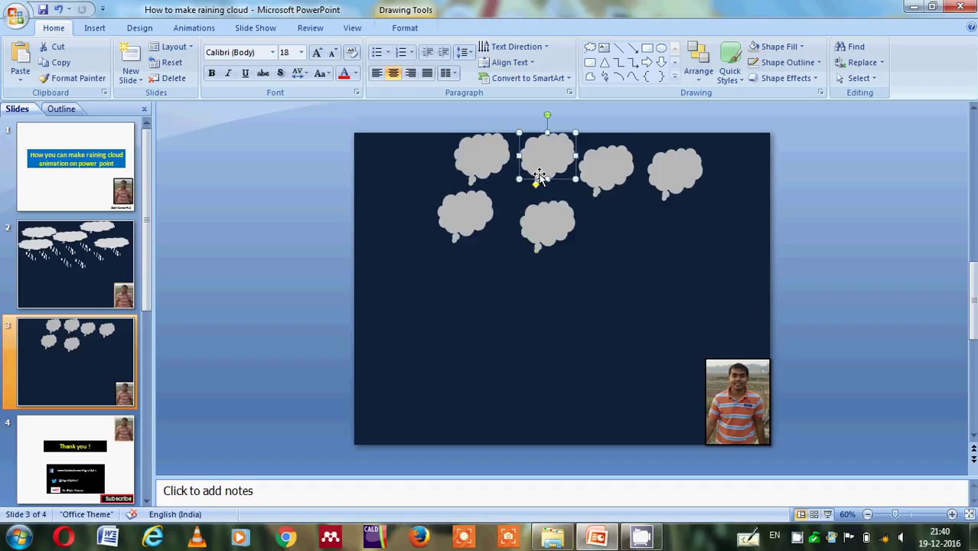
pyautogui.moveTo(486, 229); pyautogui.dragTo(474, 227)
pyautogui.moveTo(546, 226); pyautogui.dragTo(534, 222)
pyautogui.click(543, 175)
# Draw an oval below the clouds, shrink it to a tiny drop, and fill it white.
pyautogui.click(587, 213)
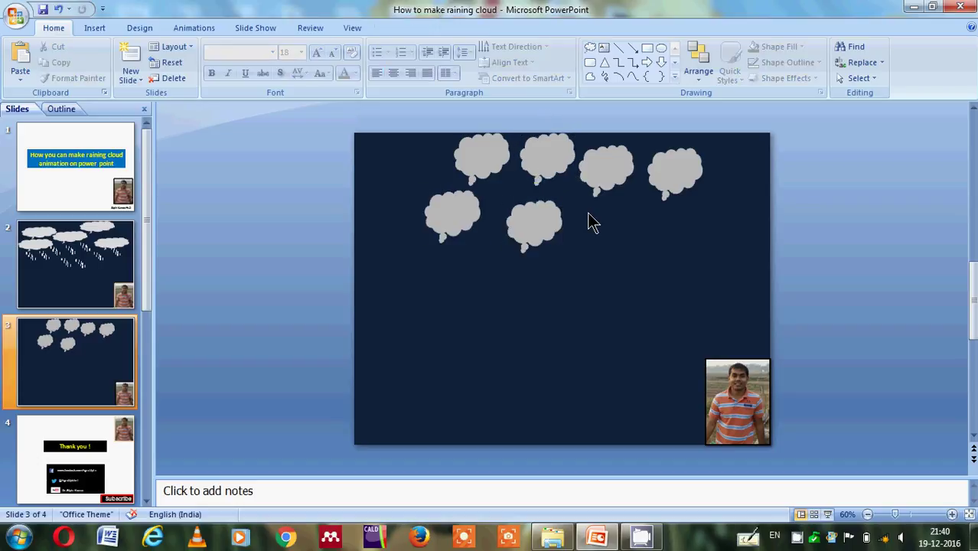
pyautogui.click(659, 50)
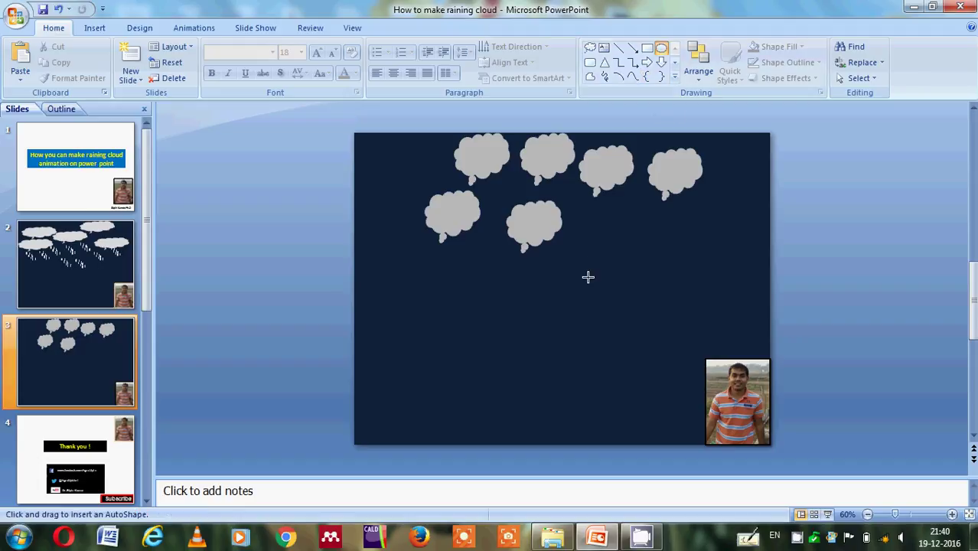
pyautogui.moveTo(588, 277); pyautogui.dragTo(629, 316)
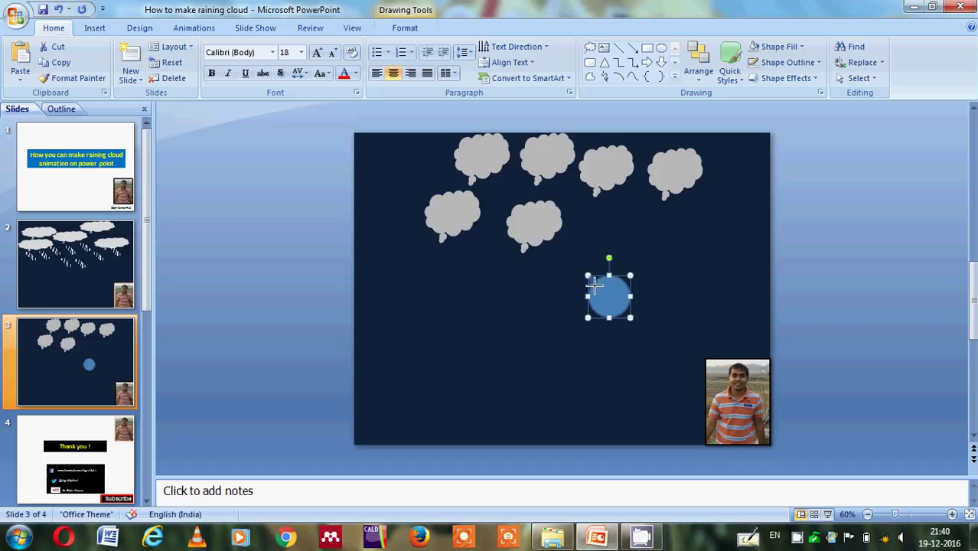
pyautogui.hotkey('shift', 'Left')
pyautogui.hotkey('shift', 'Left')
pyautogui.hotkey('shift', 'Left')
pyautogui.hotkey('shift', 'Left')
pyautogui.hotkey('shift', 'Left')
pyautogui.hotkey('shift', 'Left')
pyautogui.hotkey('shift', 'Left')
pyautogui.hotkey('shift', 'Left')
pyautogui.hotkey('shift', 'Up')
pyautogui.hotkey('shift', 'Up')
pyautogui.hotkey('shift', 'Up')
pyautogui.hotkey('shift', 'Up')
pyautogui.hotkey('shift', 'Up')
pyautogui.hotkey('shift', 'Up')
pyautogui.hotkey('shift', 'Up')
pyautogui.hotkey('shift', 'Up')
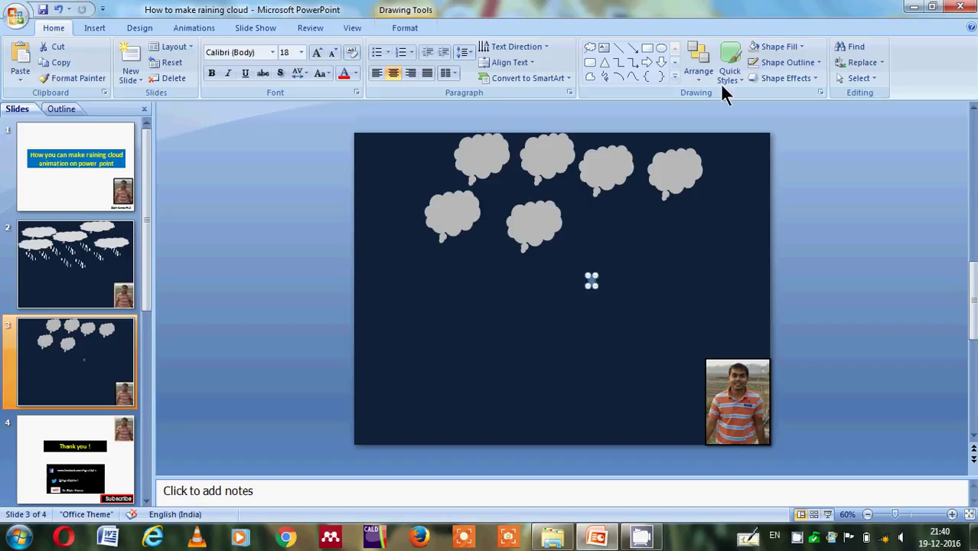
pyautogui.click(796, 46)
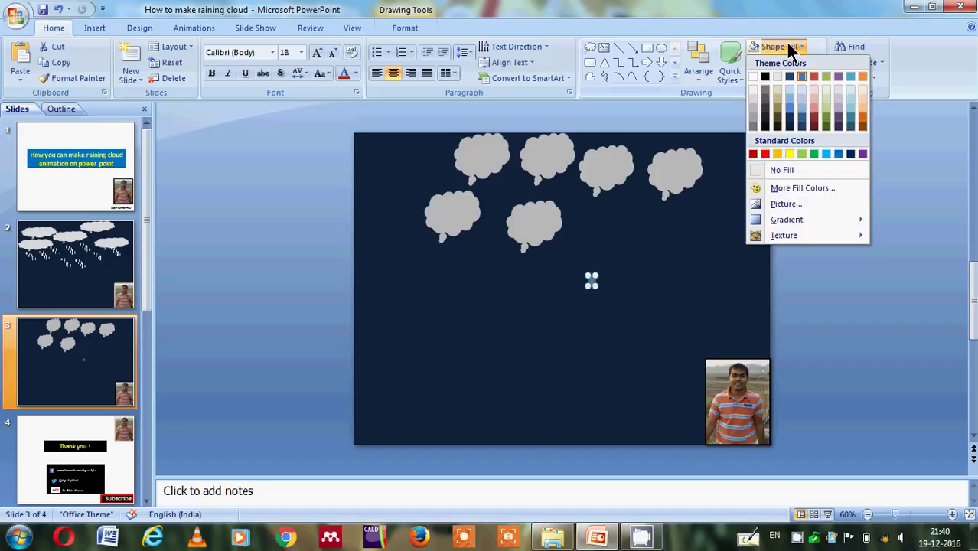
pyautogui.click(754, 77)
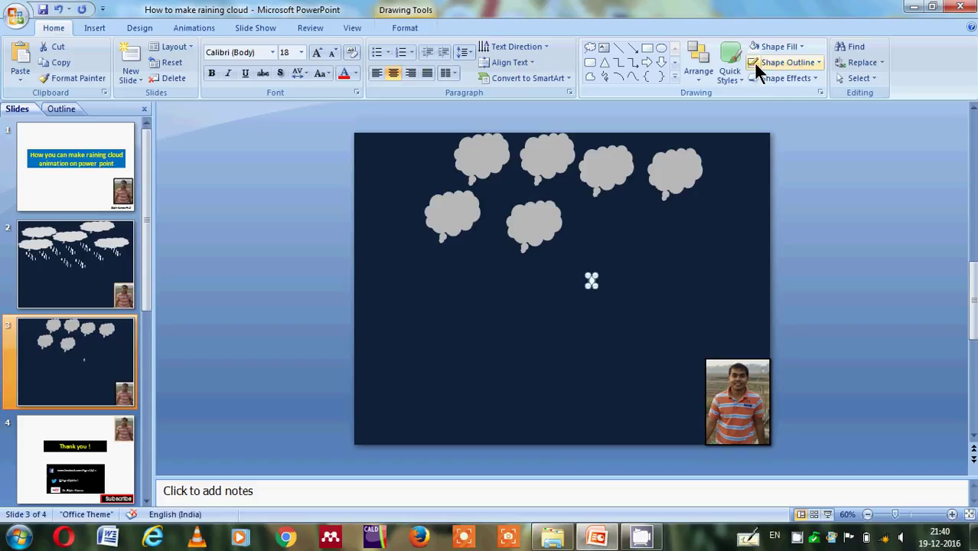
pyautogui.click(638, 284)
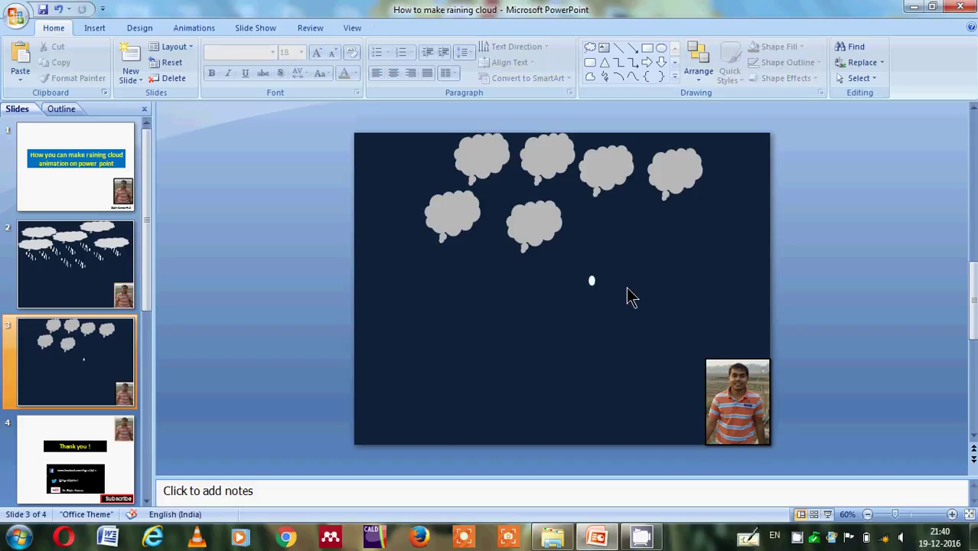
# Duplicate the white drop with Ctrl+D into a diagonal trail of drops.
pyautogui.click(592, 281)
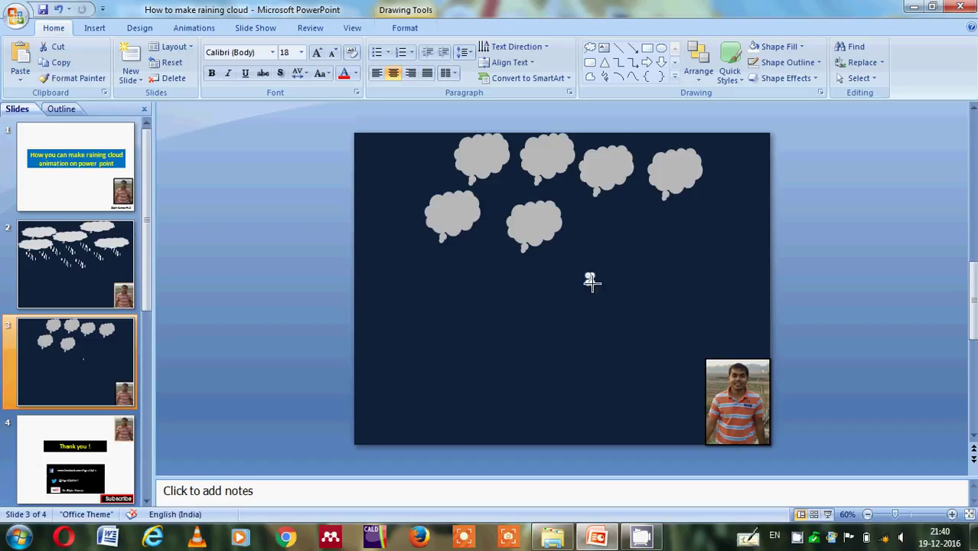
pyautogui.click(608, 288)
pyautogui.click(590, 278)
pyautogui.hotkey('ctrl', 'd')
pyautogui.hotkey('ctrl', 'd')
pyautogui.hotkey('ctrl', 'd')
pyautogui.hotkey('ctrl', 'd')
pyautogui.hotkey('ctrl', 'd')
pyautogui.hotkey('ctrl', 'd')
pyautogui.hotkey('ctrl', 'd')
pyautogui.click(668, 291)
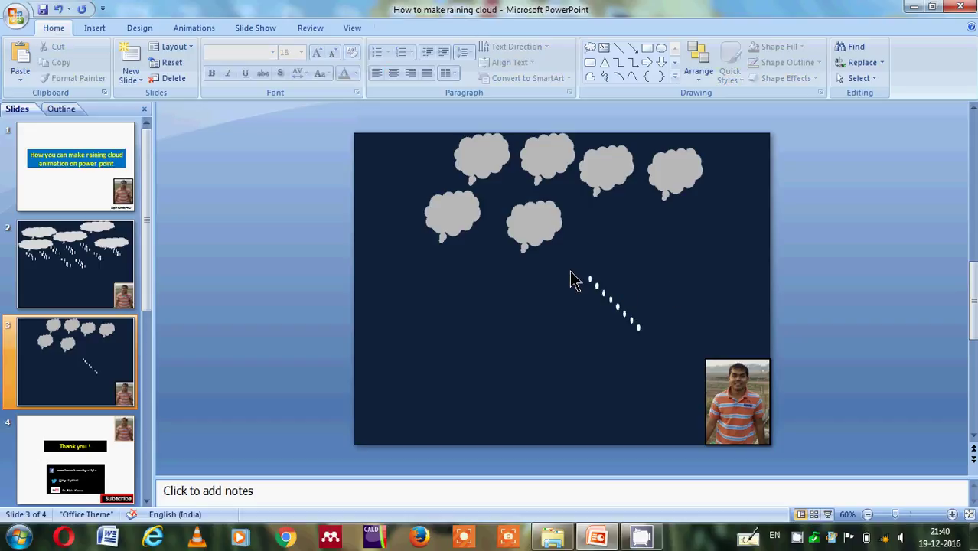
# Reposition the drops into a small cluster beneath the clouds.
pyautogui.click(639, 329)
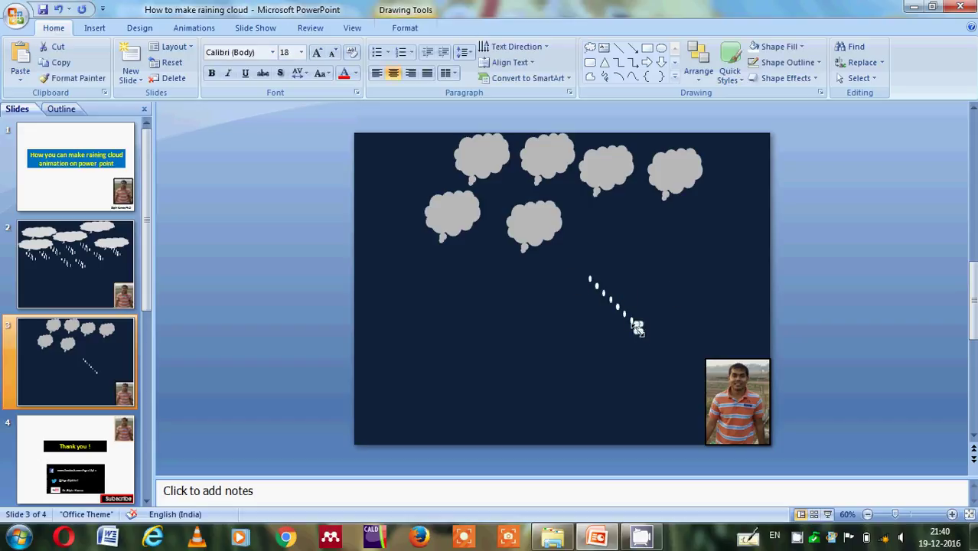
pyautogui.moveTo(636, 326)
pyautogui.mouseDown()
pyautogui.moveTo(584, 318)
pyautogui.moveTo(634, 326)
pyautogui.mouseUp()
pyautogui.click(658, 322)
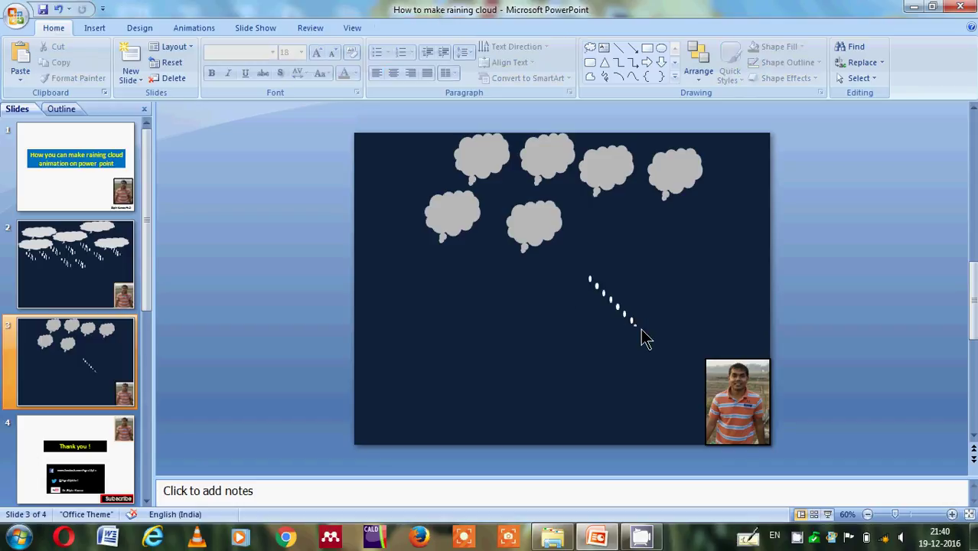
pyautogui.click(633, 324)
pyautogui.press('Escape')
pyautogui.moveTo(623, 312)
pyautogui.mouseDown()
pyautogui.moveTo(627, 292)
pyautogui.moveTo(601, 301)
pyautogui.moveTo(594, 292)
pyautogui.mouseUp()
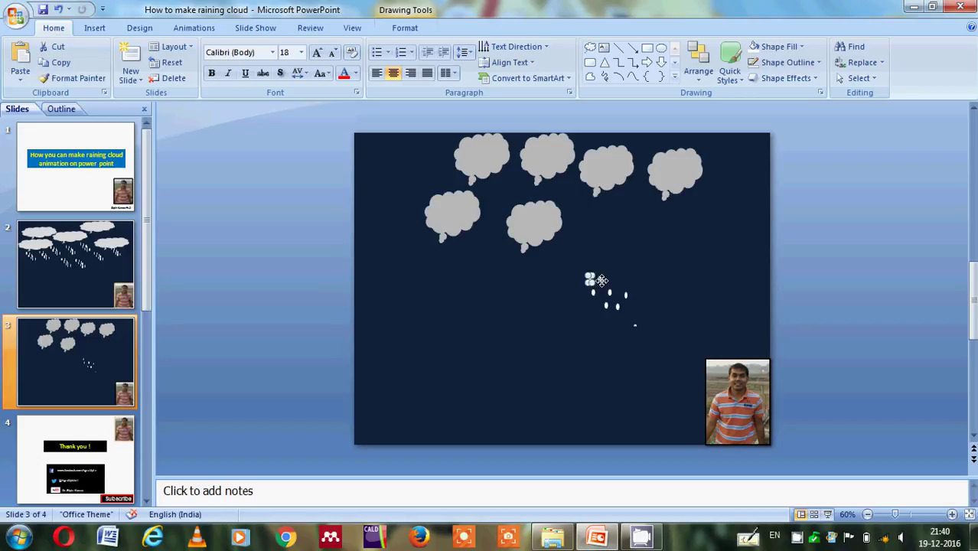
pyautogui.click(628, 280)
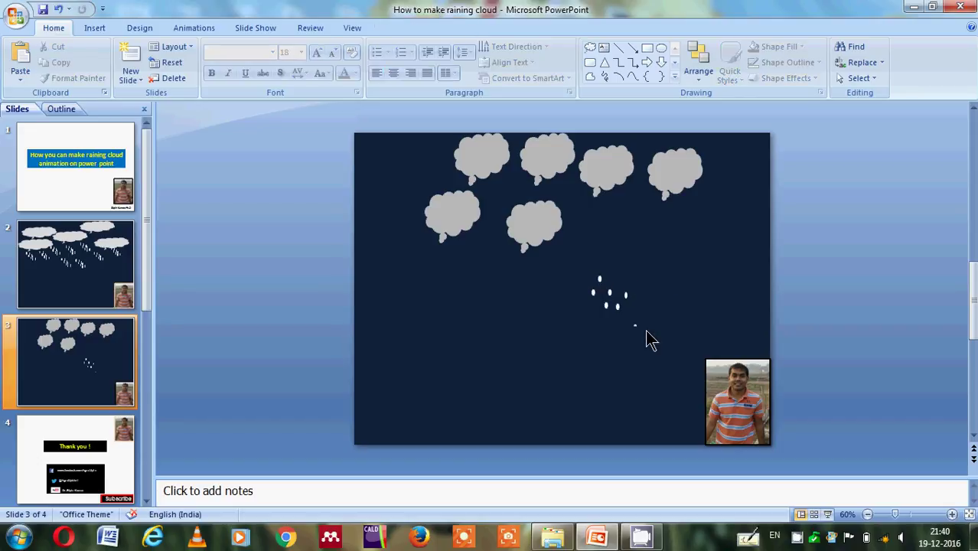
pyautogui.click(634, 326)
# Group the six raindrops into a single object.
pyautogui.press('Escape')
pyautogui.moveTo(573, 262)
pyautogui.mouseDown()
pyautogui.moveTo(645, 309)
pyautogui.moveTo(645, 332)
pyautogui.mouseUp()
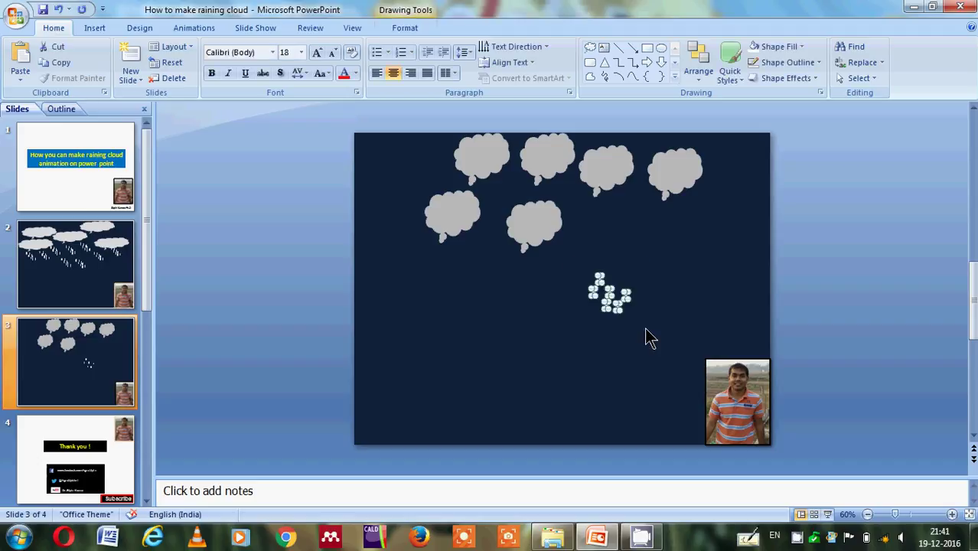
pyautogui.click(411, 27)
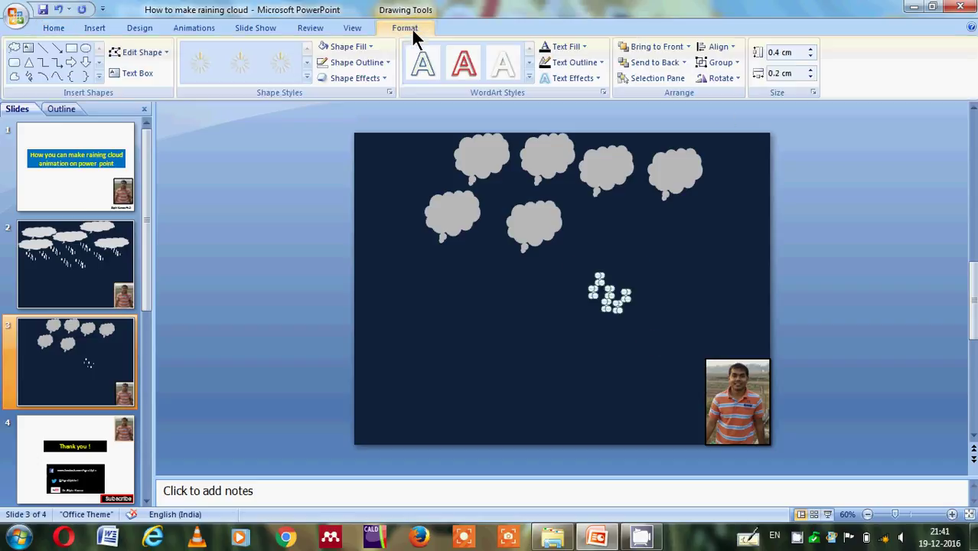
pyautogui.click(717, 63)
pyautogui.click(723, 78)
pyautogui.click(688, 272)
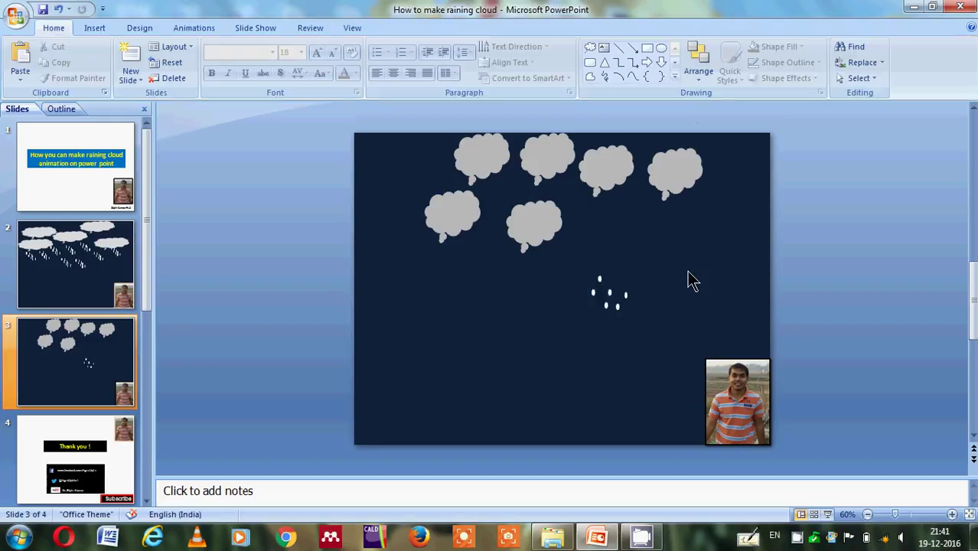
# Duplicate the raindrop group and place copies under the rightmost top cloud and lower middle cloud.
pyautogui.click(623, 296)
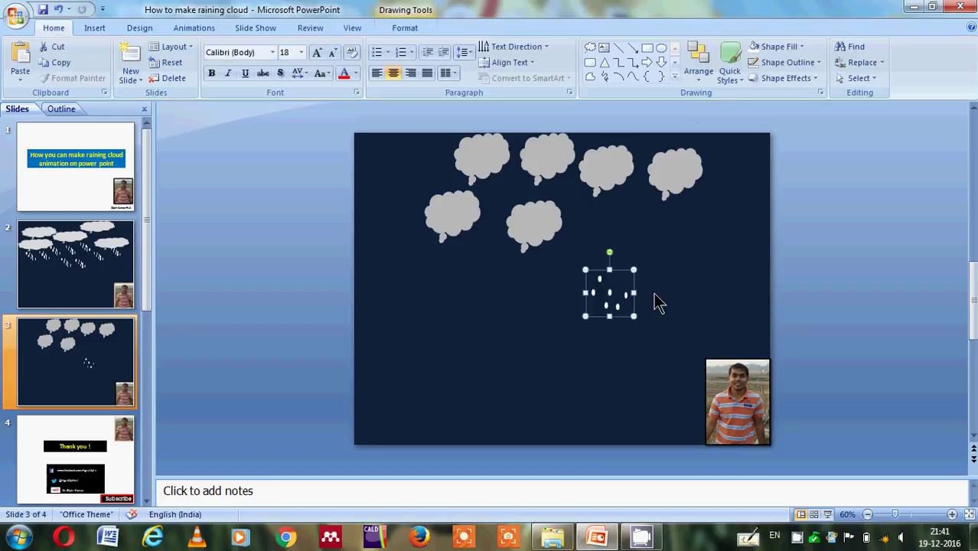
pyautogui.hotkey('ctrl', 'd')
pyautogui.hotkey('ctrl', 'd')
pyautogui.hotkey('ctrl', 'd')
pyautogui.hotkey('ctrl', 'd')
pyautogui.hotkey('ctrl', 'd')
pyautogui.hotkey('ctrl', 'd')
pyautogui.hotkey('ctrl', 'd')
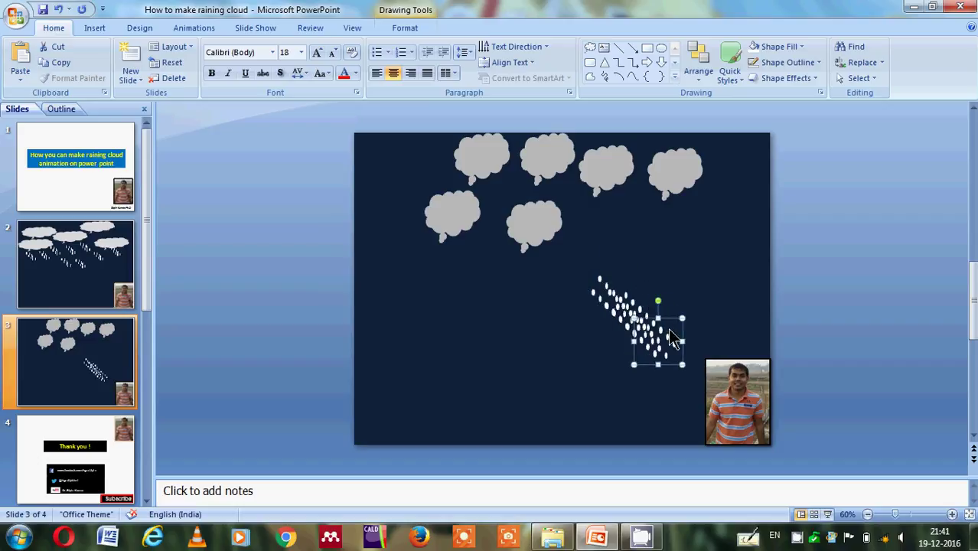
pyautogui.moveTo(670, 318); pyautogui.dragTo(666, 184)
pyautogui.click(623, 295)
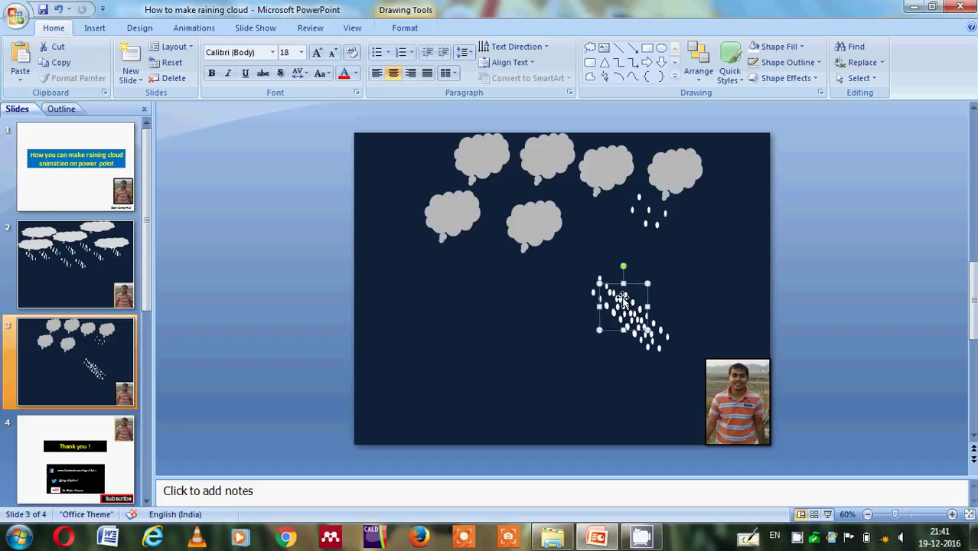
pyautogui.moveTo(623, 283); pyautogui.dragTo(576, 195)
pyautogui.click(606, 288)
pyautogui.moveTo(602, 277)
pyautogui.mouseDown()
pyautogui.moveTo(542, 253)
pyautogui.moveTo(483, 204)
pyautogui.mouseUp()
pyautogui.click(608, 299)
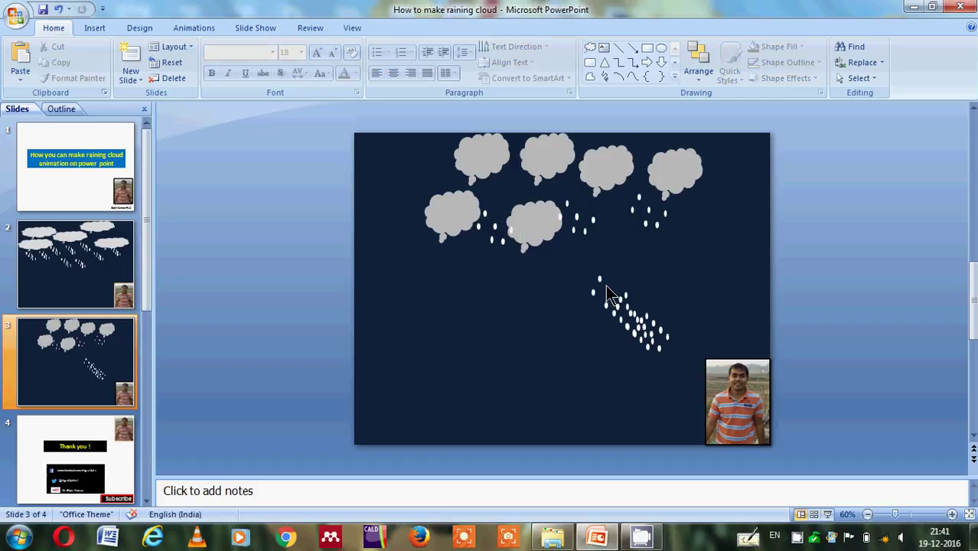
pyautogui.click(605, 300)
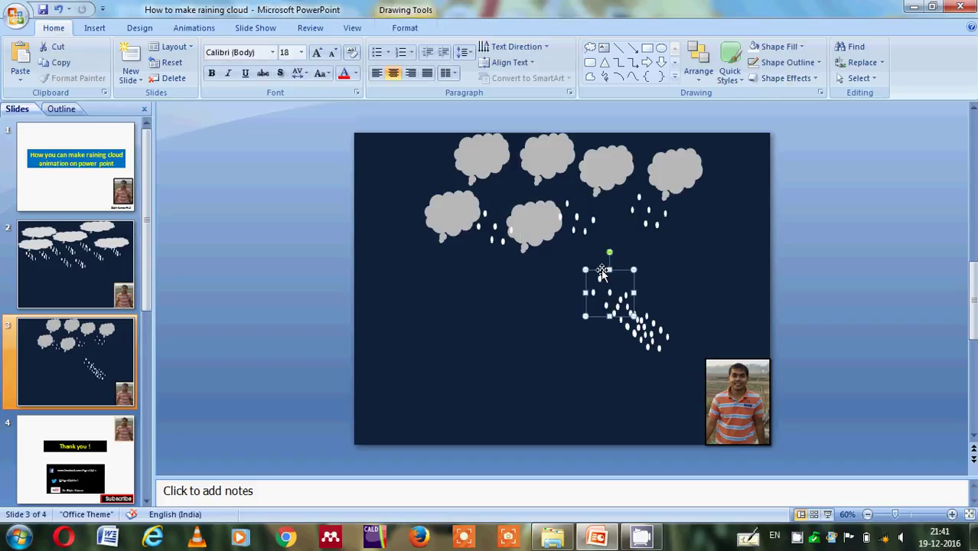
pyautogui.moveTo(601, 270); pyautogui.dragTo(550, 250)
# Place the remaining raindrop copies by the lower-left, top-left and right clouds.
pyautogui.click(622, 300)
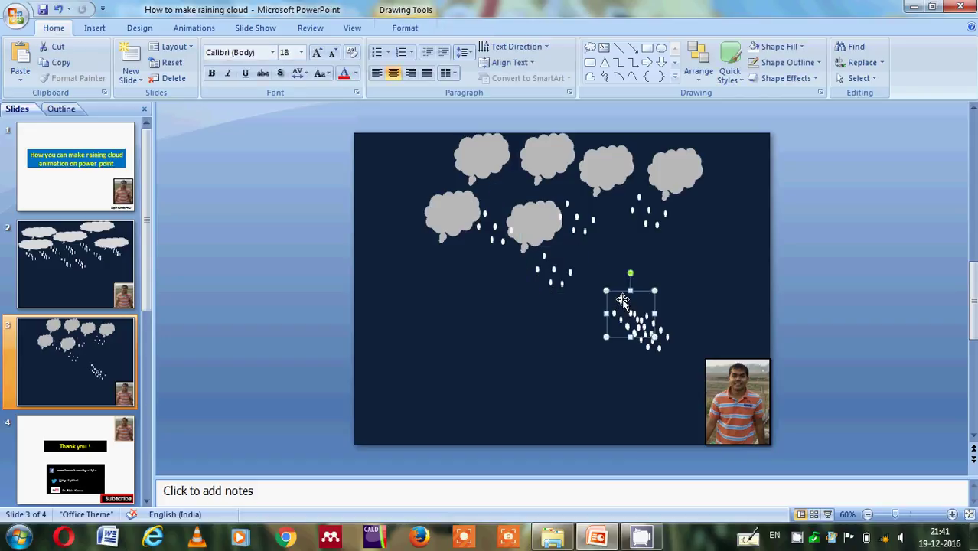
pyautogui.moveTo(622, 300); pyautogui.dragTo(438, 237)
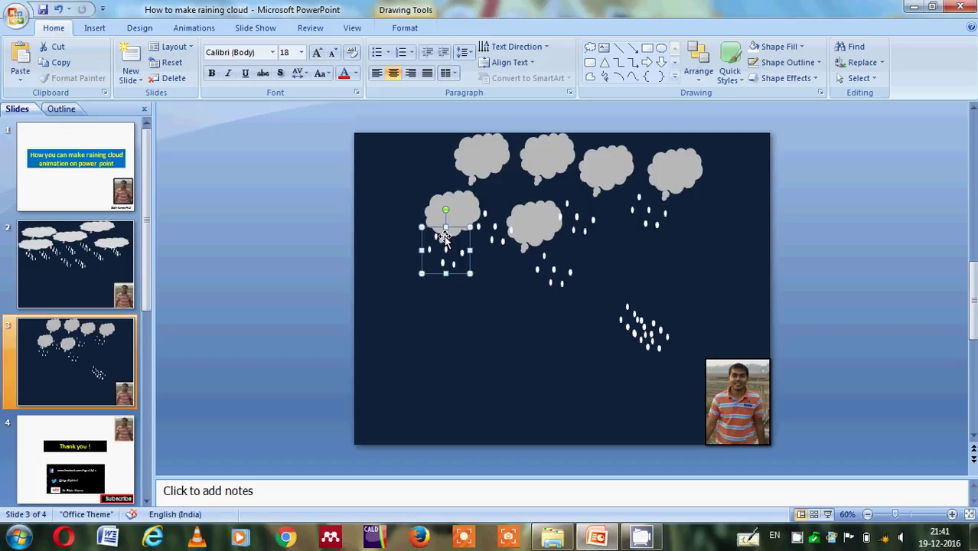
pyautogui.click(629, 306)
pyautogui.click(626, 303)
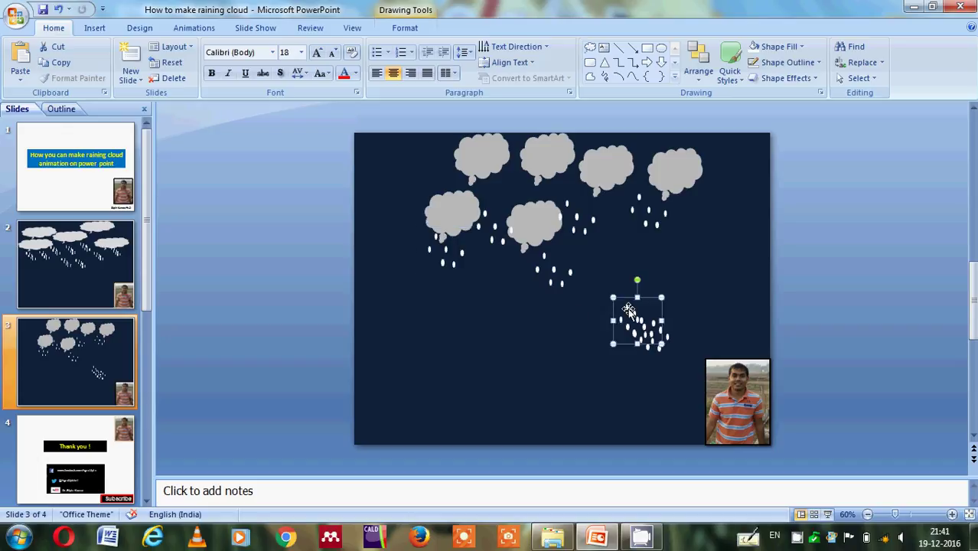
pyautogui.moveTo(624, 300); pyautogui.dragTo(522, 204)
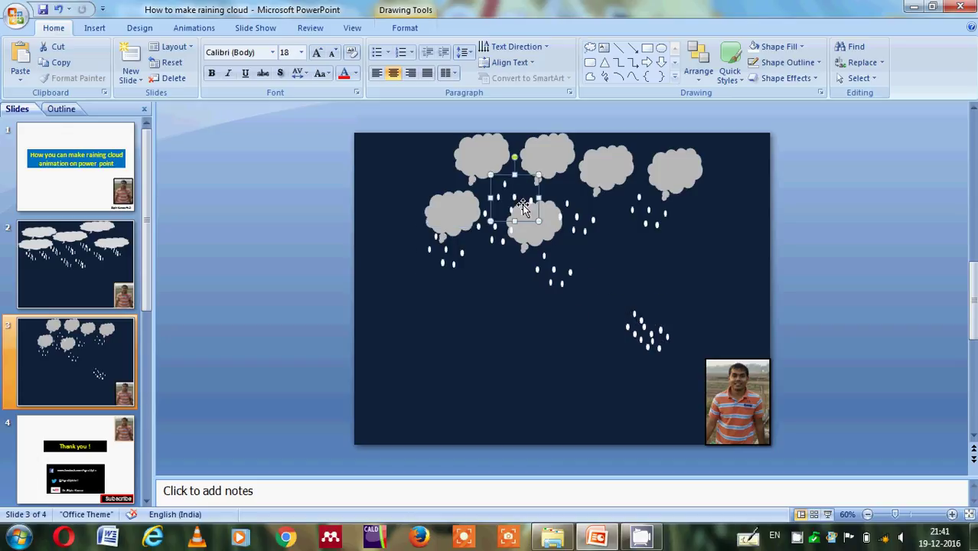
pyautogui.click(639, 312)
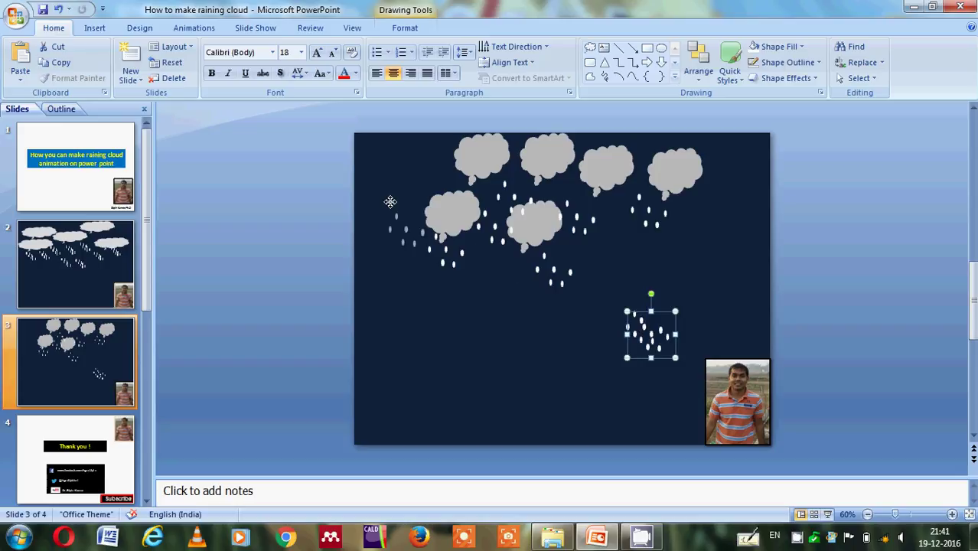
pyautogui.moveTo(390, 201); pyautogui.dragTo(393, 192)
pyautogui.click(647, 325)
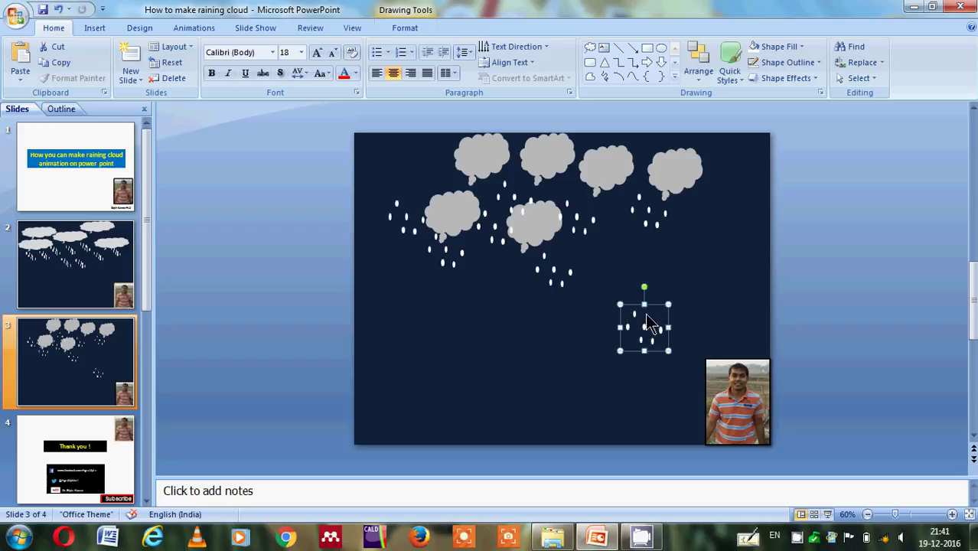
pyautogui.moveTo(647, 325)
pyautogui.mouseDown()
pyautogui.moveTo(633, 302)
pyautogui.moveTo(554, 246)
pyautogui.moveTo(601, 225)
pyautogui.moveTo(621, 246)
pyautogui.mouseUp()
pyautogui.click(705, 246)
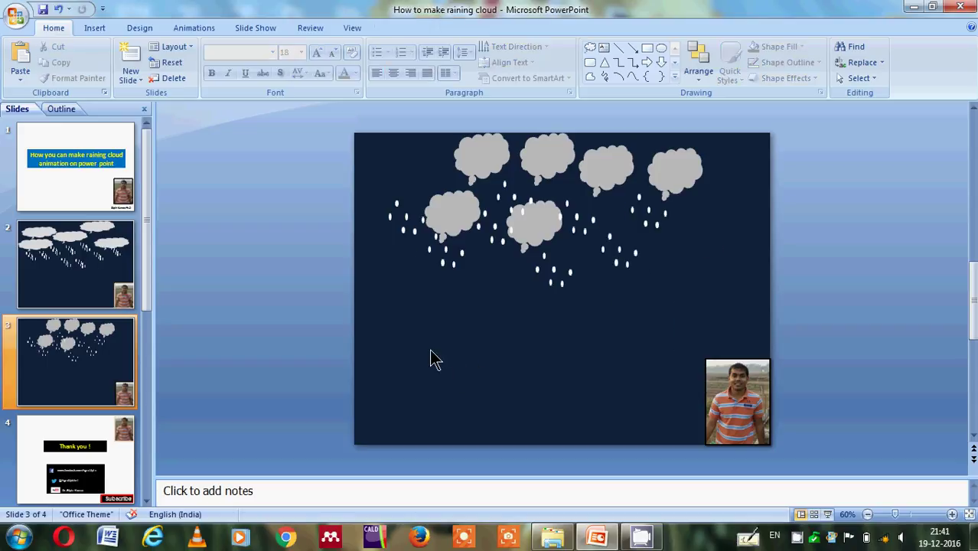
pyautogui.click(405, 225)
# Multi-select all seven raindrop groups beneath the clouds, from lower-left to rightmost.
pyautogui.click(437, 261)
pyautogui.click(439, 260)
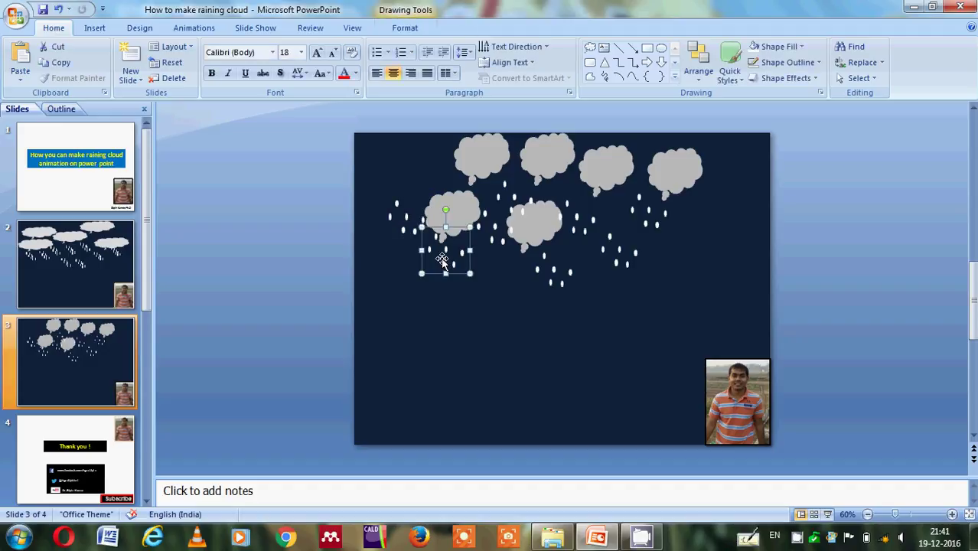
pyautogui.keyDown('shift'); pyautogui.click(406, 234); pyautogui.keyUp('shift')
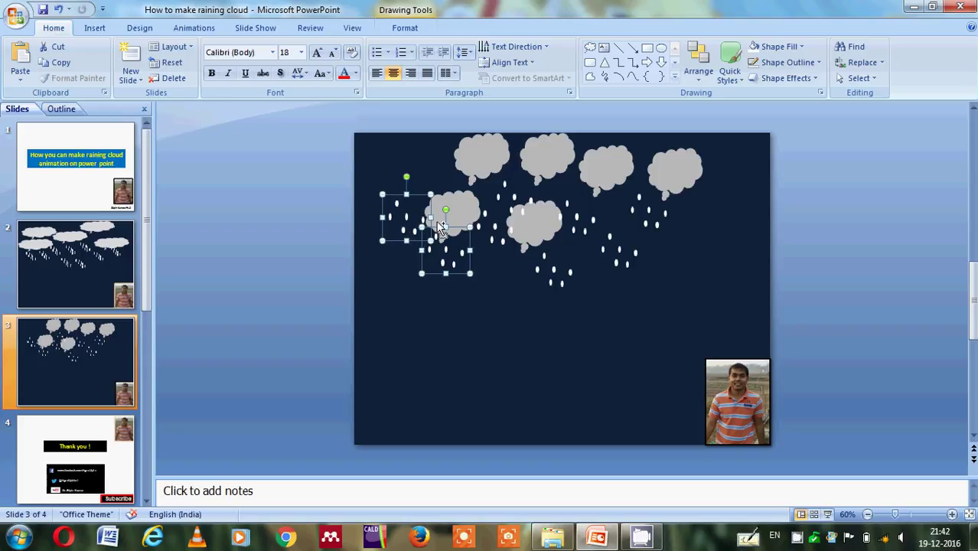
pyautogui.click(488, 221)
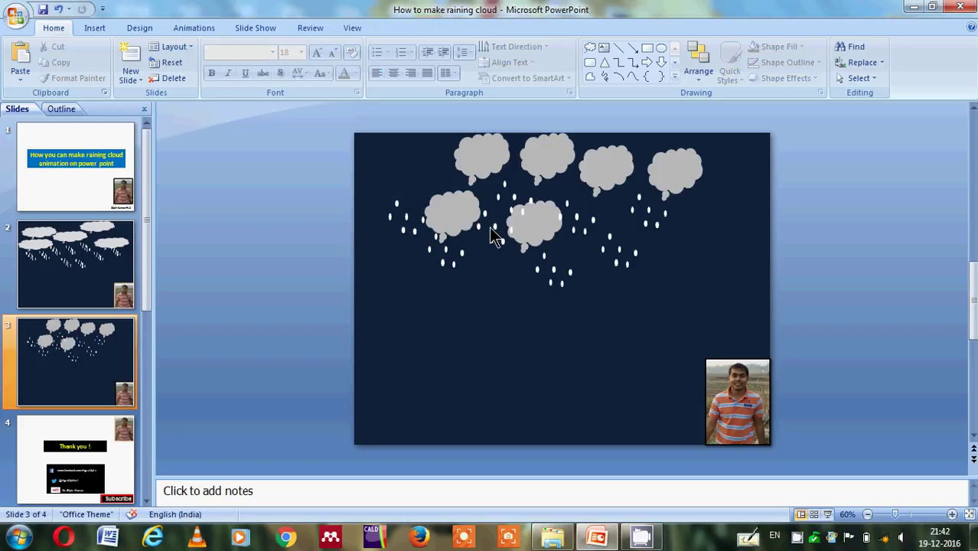
pyautogui.click(495, 233)
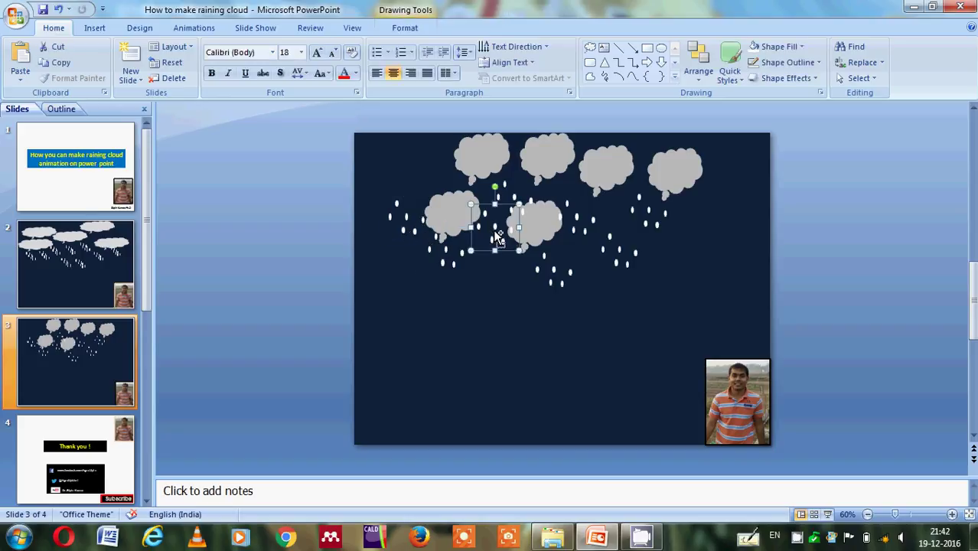
pyautogui.keyDown('shift'); pyautogui.click(444, 249); pyautogui.keyUp('shift')
pyautogui.keyDown('shift'); pyautogui.click(410, 235); pyautogui.keyUp('shift')
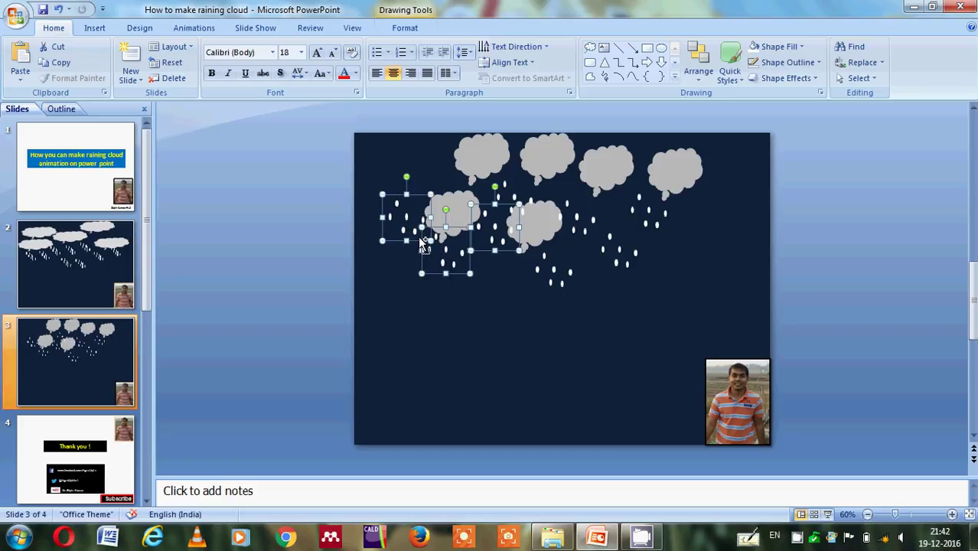
pyautogui.keyDown('shift'); pyautogui.click(554, 282); pyautogui.keyUp('shift')
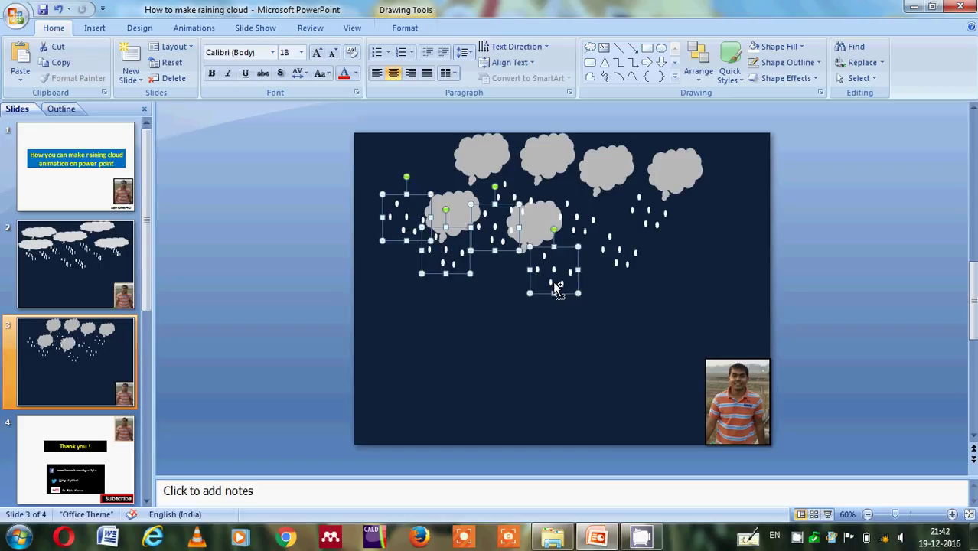
pyautogui.keyDown('shift'); pyautogui.click(583, 239); pyautogui.keyUp('shift')
pyautogui.keyDown('shift'); pyautogui.click(618, 266); pyautogui.keyUp('shift')
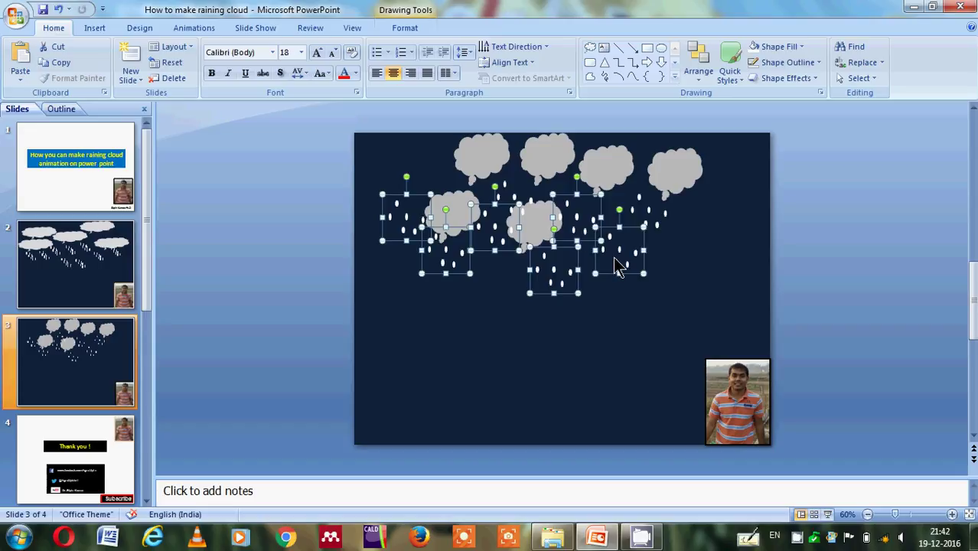
pyautogui.keyDown('shift'); pyautogui.click(659, 220); pyautogui.keyUp('shift')
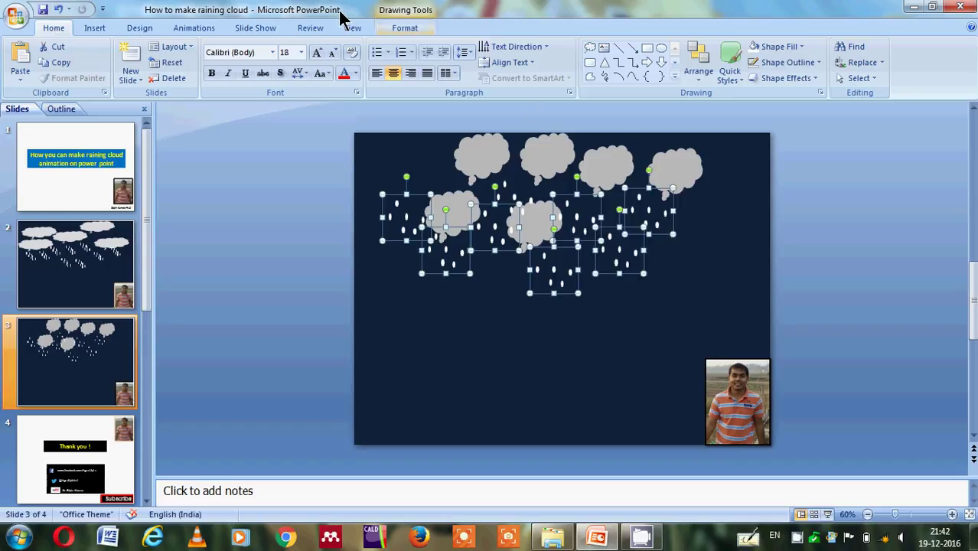
# Add a Fade entrance effect at Very Fast speed to the selected raindrop groups.
pyautogui.click(196, 29)
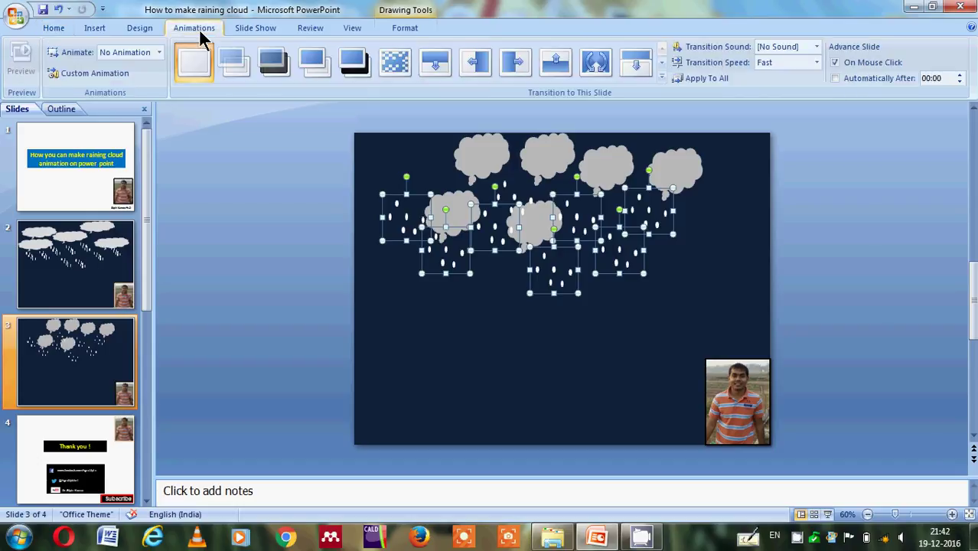
pyautogui.click(121, 69)
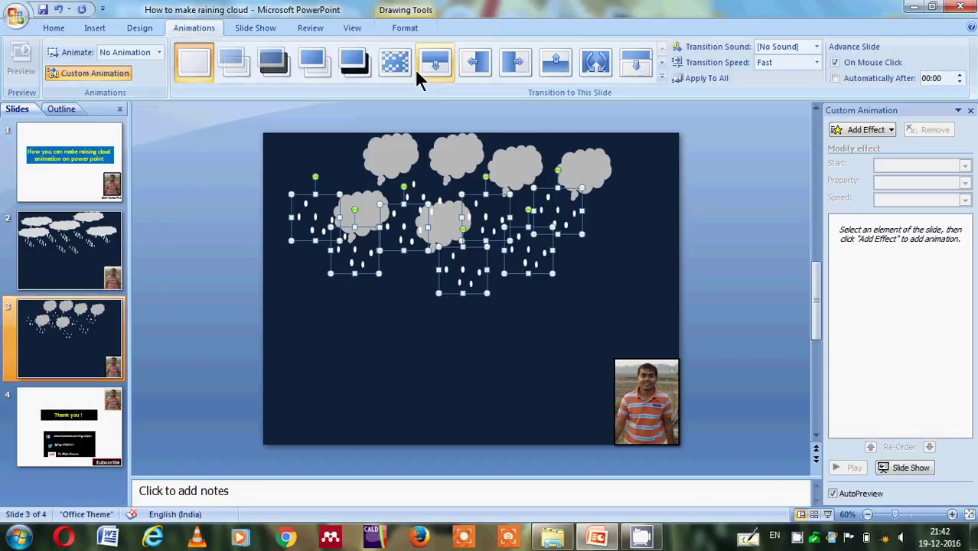
pyautogui.click(882, 130)
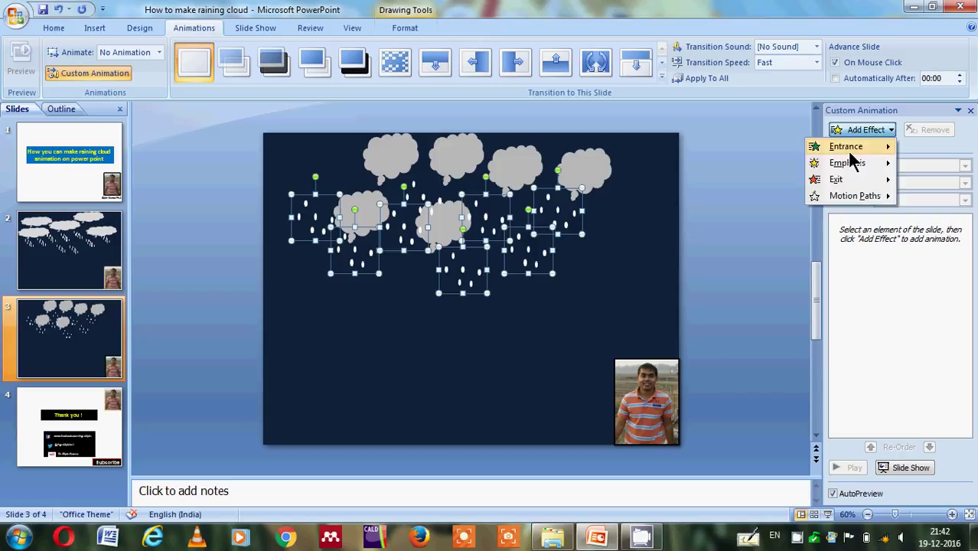
pyautogui.moveTo(844, 148)
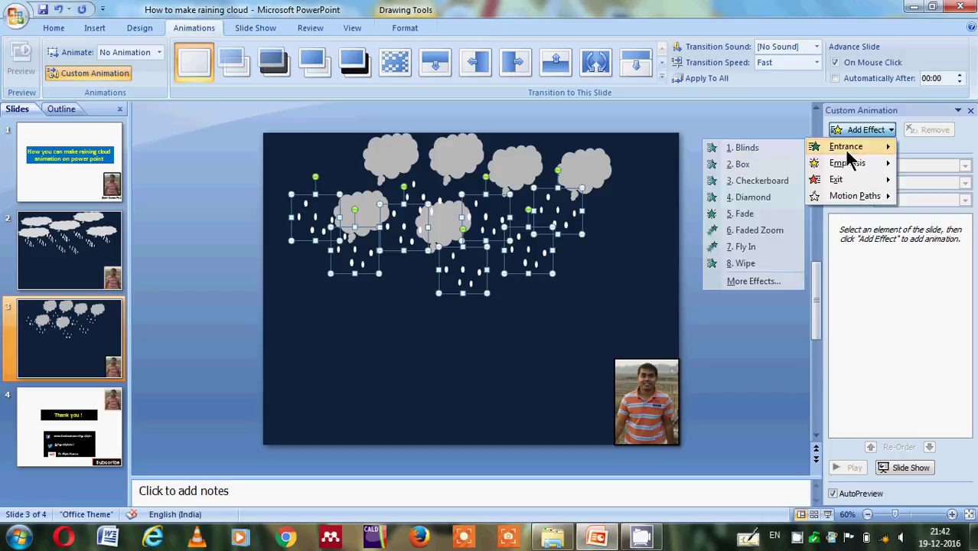
pyautogui.click(742, 215)
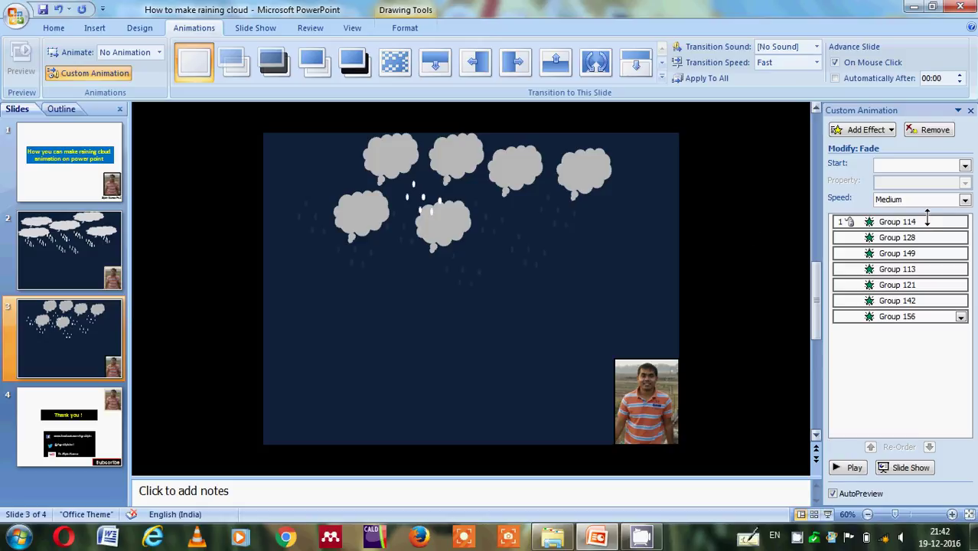
pyautogui.click(965, 200)
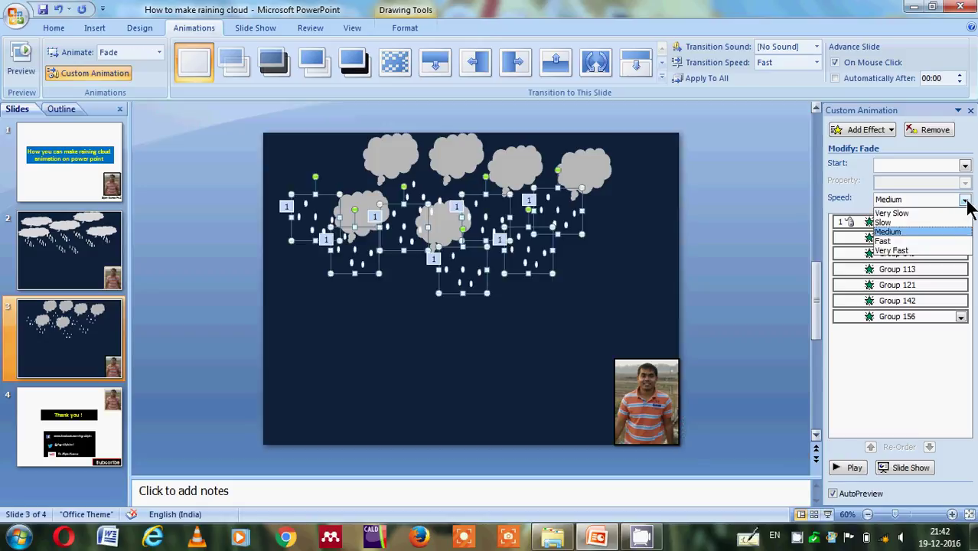
pyautogui.click(916, 249)
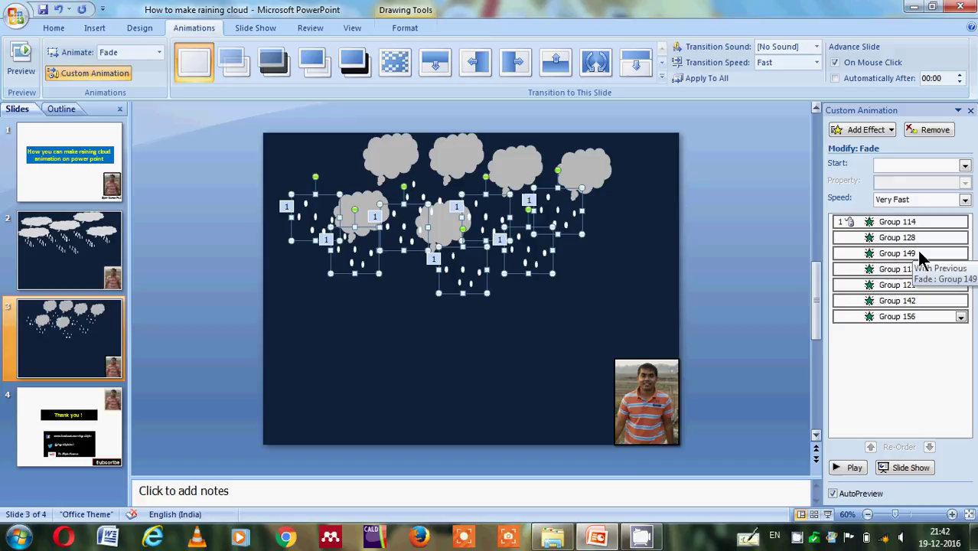
# Draw a custom Curve motion path from the raindrops diagonally down to the left.
pyautogui.click(890, 132)
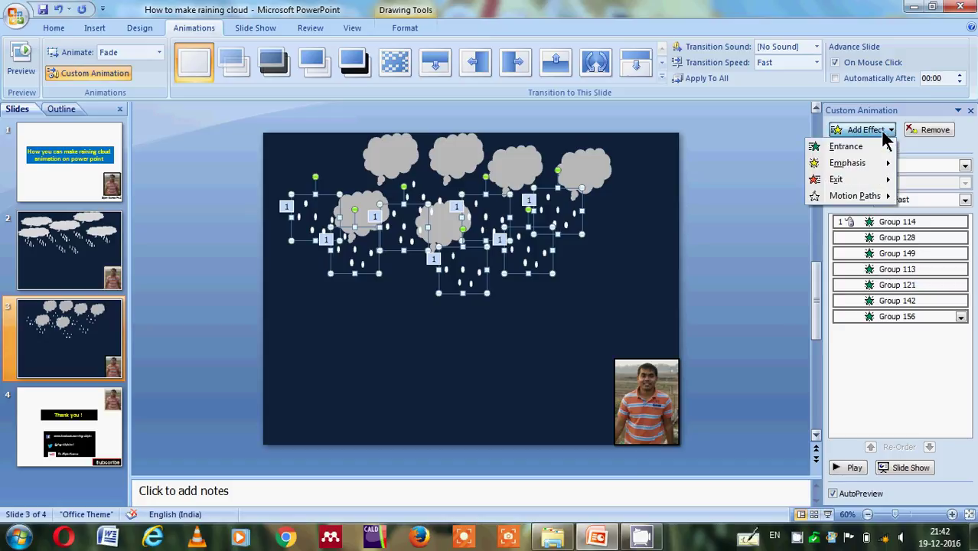
pyautogui.moveTo(851, 195)
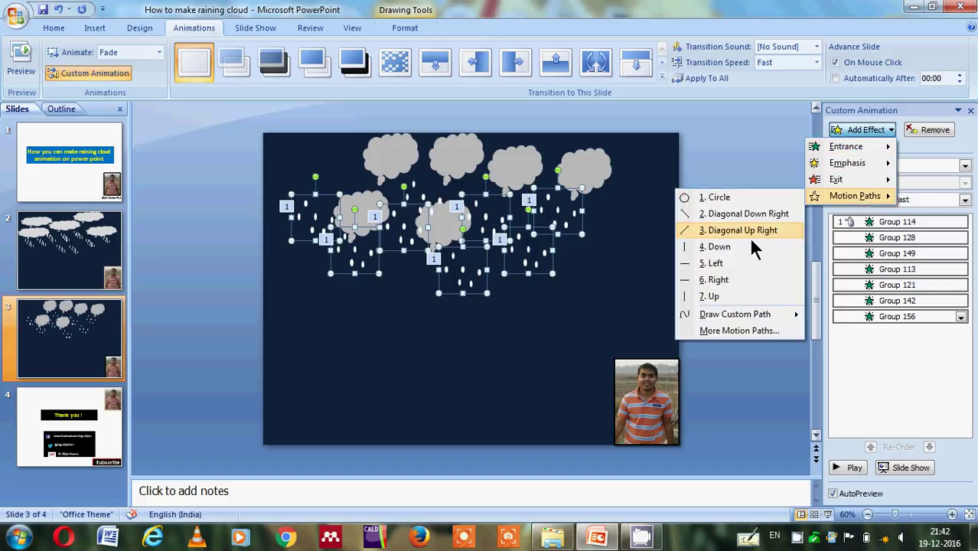
pyautogui.moveTo(740, 314)
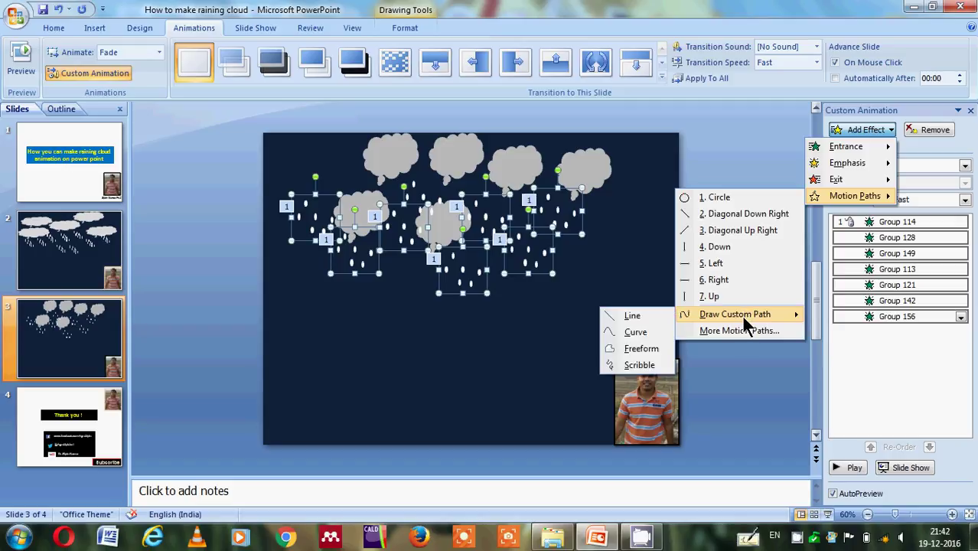
pyautogui.click(649, 331)
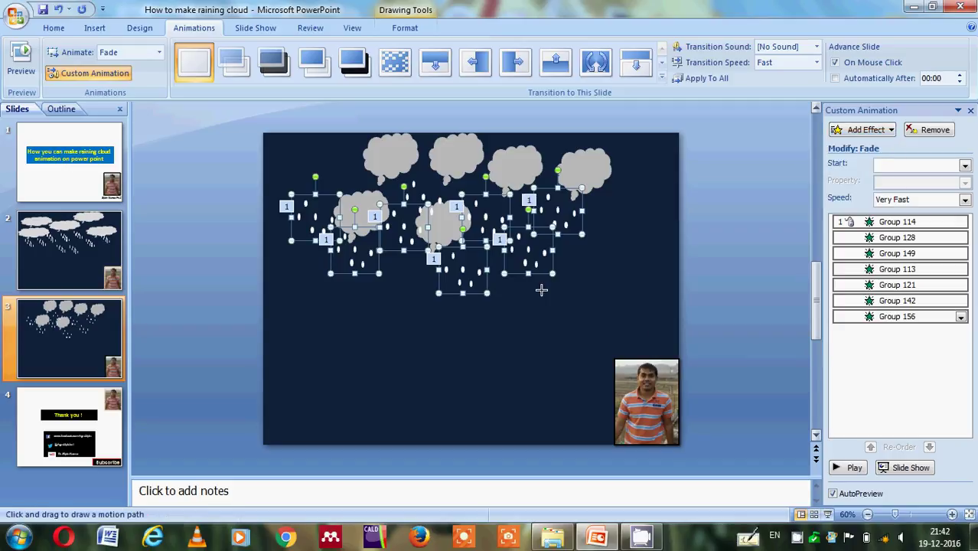
pyautogui.click(494, 220)
pyautogui.doubleClick(457, 310)
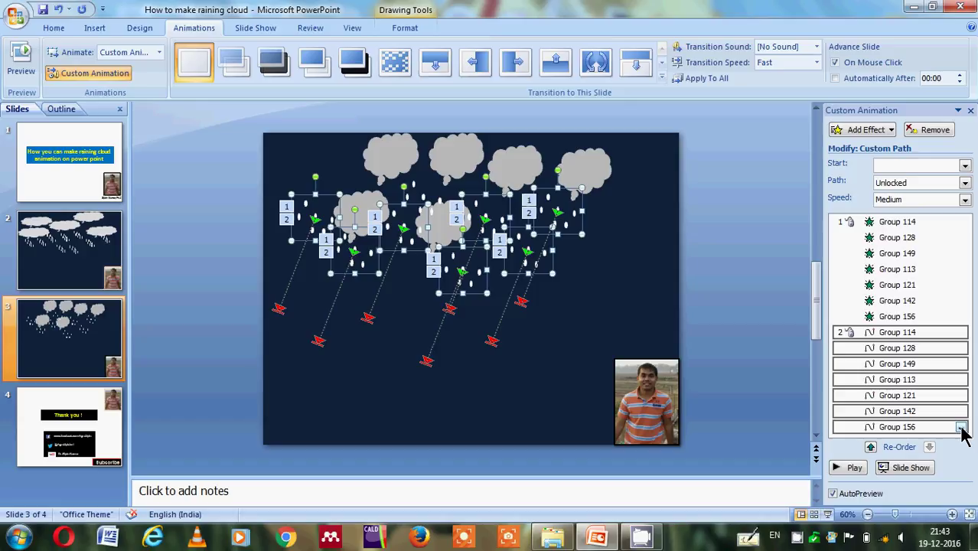
pyautogui.click(961, 428)
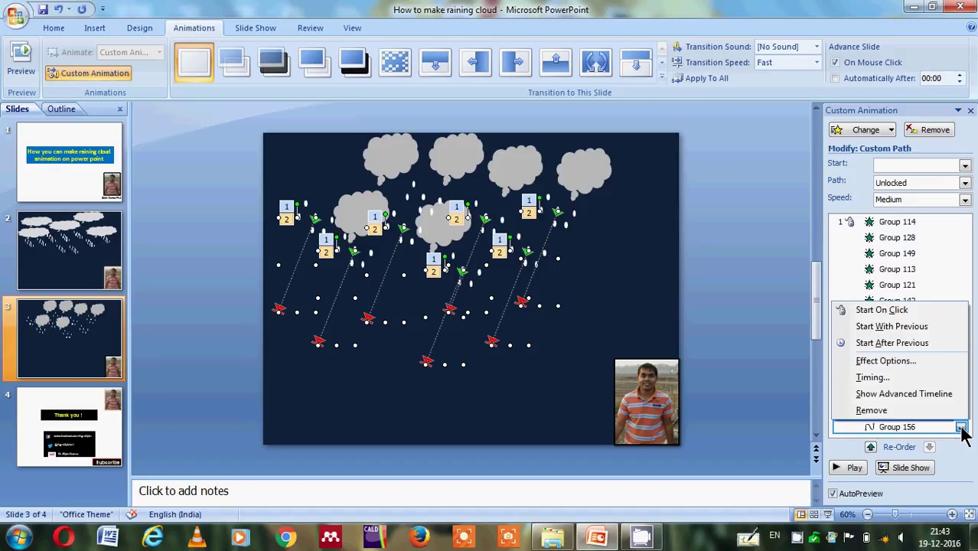
# Set the seven raindrop motion paths' Timing to repeat Until Next Click.
pyautogui.click(894, 377)
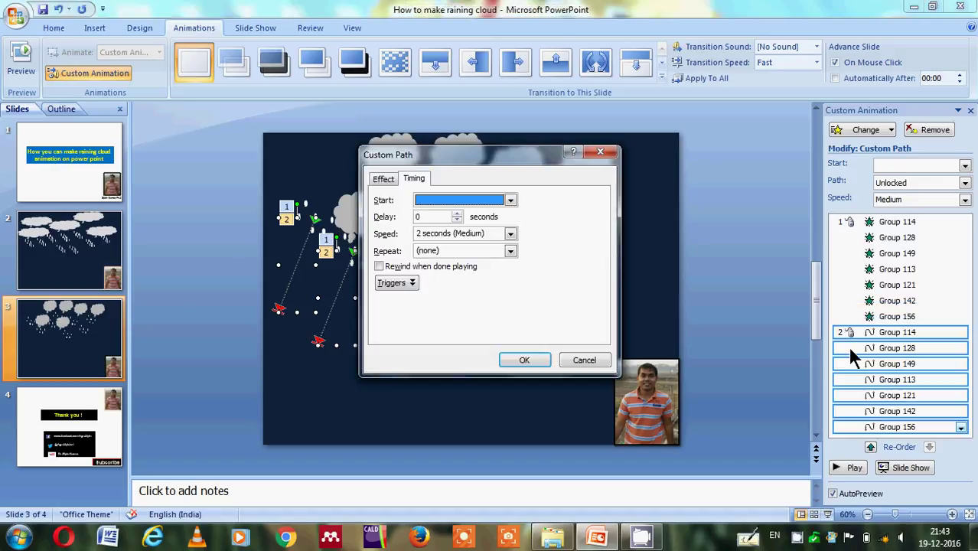
pyautogui.click(507, 251)
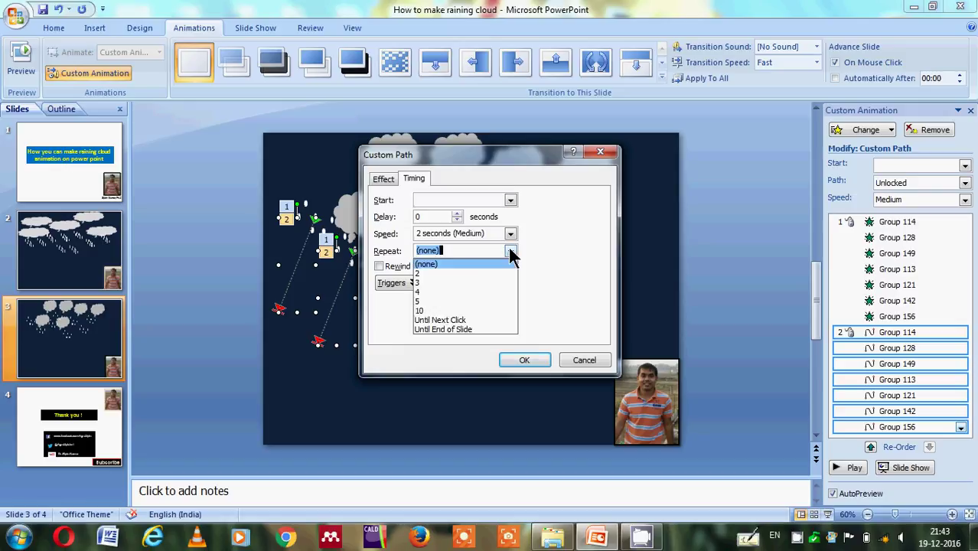
pyautogui.click(472, 322)
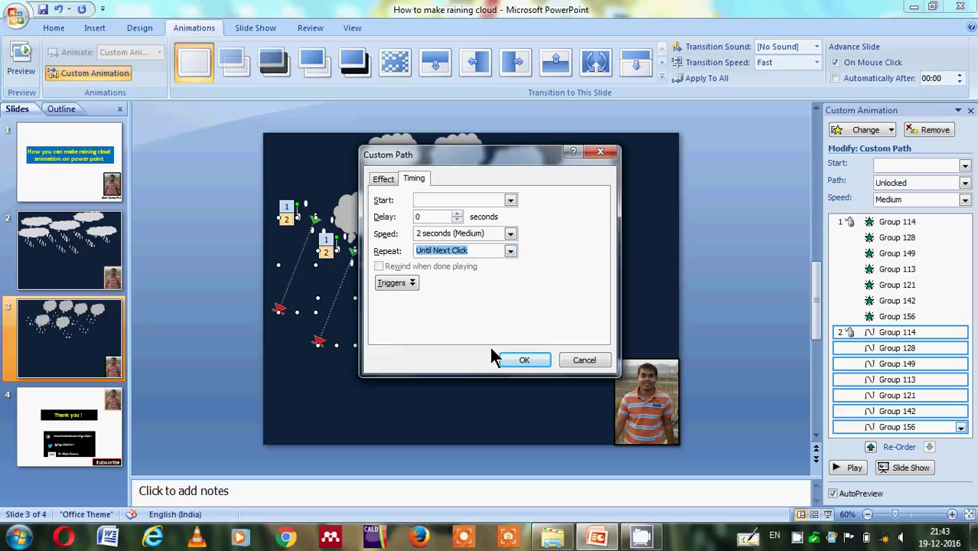
pyautogui.click(511, 360)
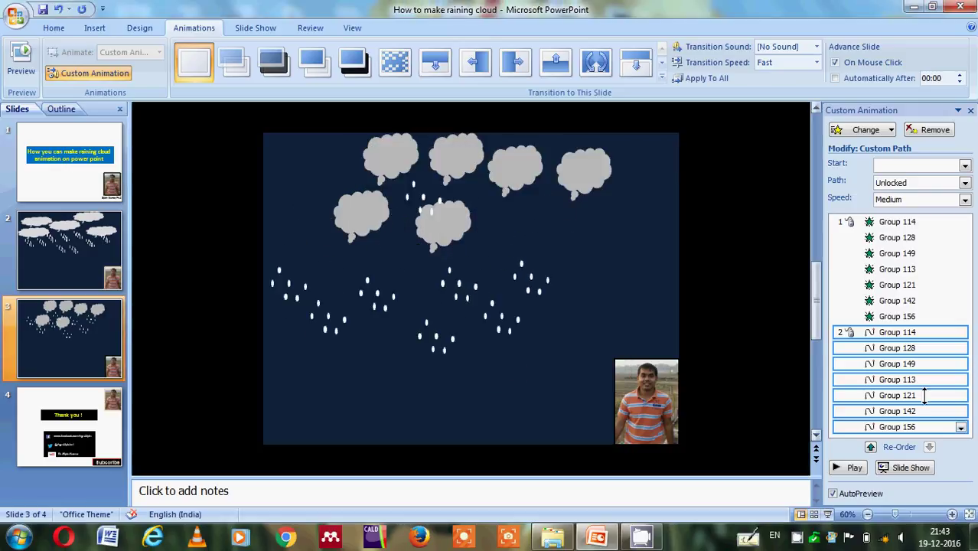
pyautogui.click(960, 426)
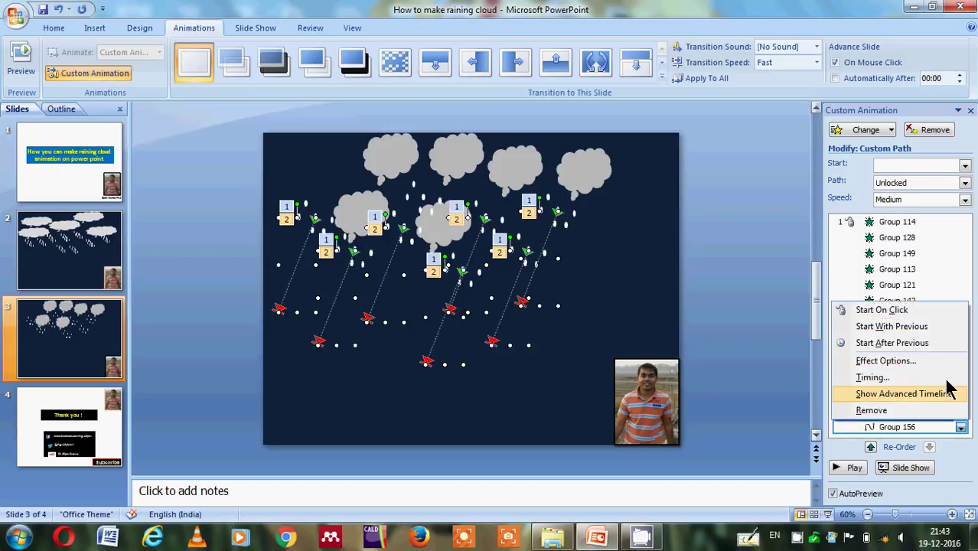
# Start the motion paths With Previous and set all seven Fade entrances to start After Previous.
pyautogui.click(917, 329)
pyautogui.click(921, 222)
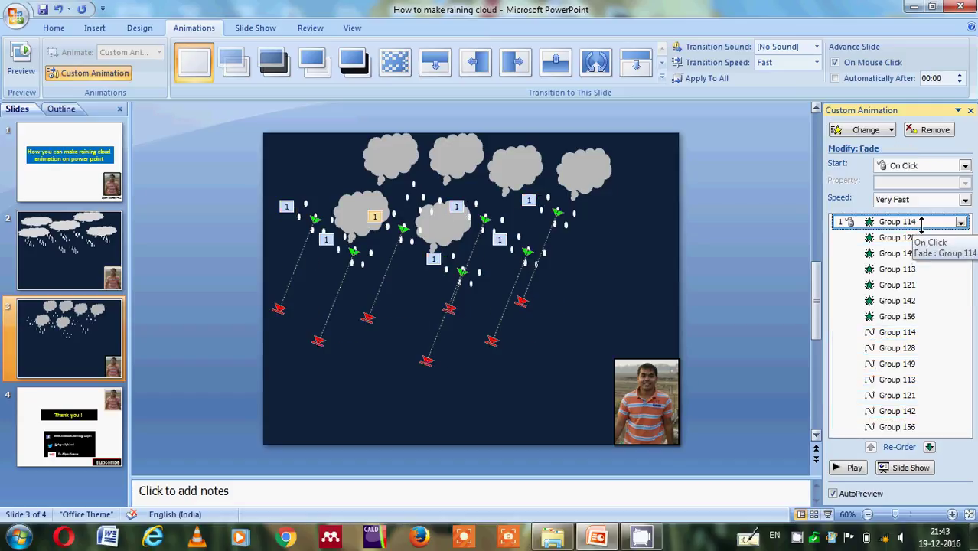
pyautogui.hotkey('shift', 'Down')
pyautogui.hotkey('shift', 'Down')
pyautogui.hotkey('shift', 'Down')
pyautogui.hotkey('shift', 'Down')
pyautogui.hotkey('shift', 'Down')
pyautogui.hotkey('shift', 'Down')
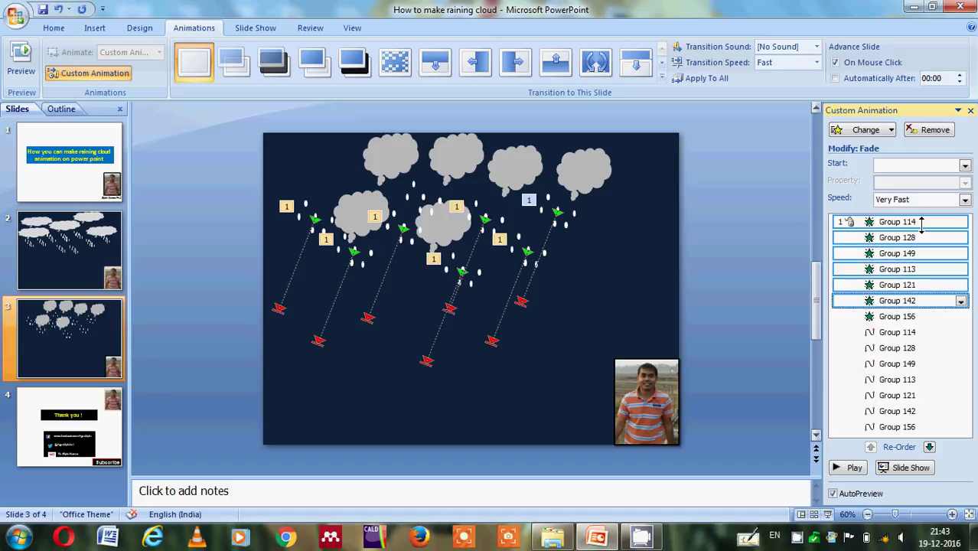
pyautogui.click(964, 166)
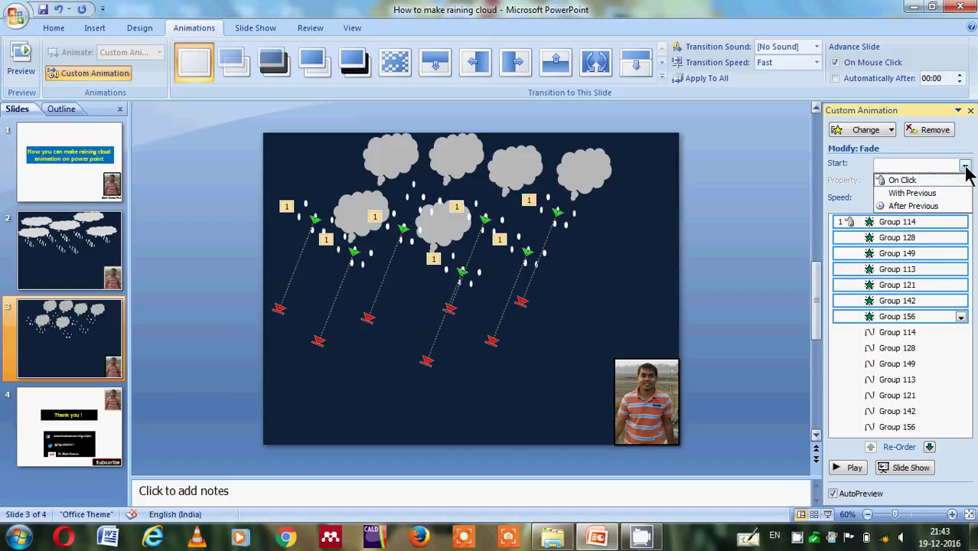
pyautogui.click(932, 207)
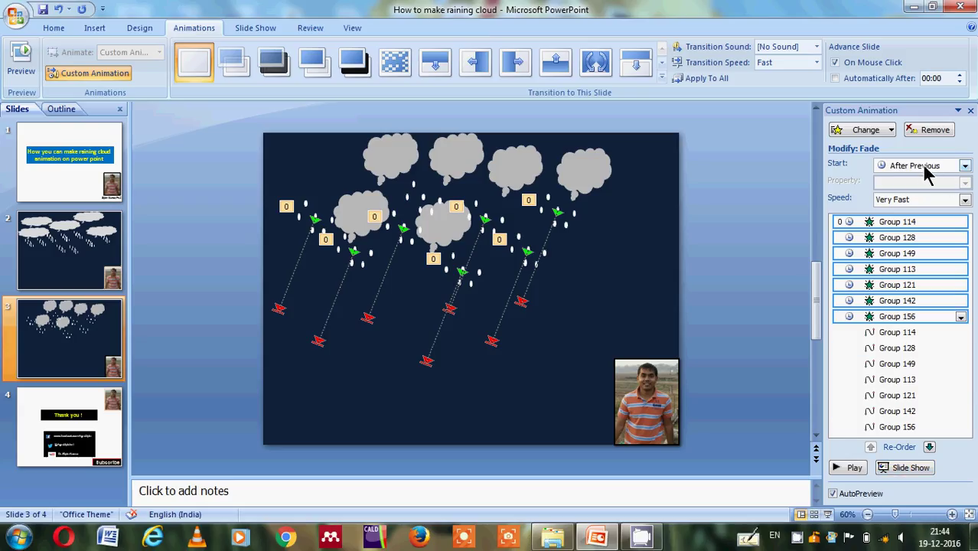
# Switch the Fade entrances to start With Previous and set all seven Custom Path speeds to Fast.
pyautogui.click(965, 166)
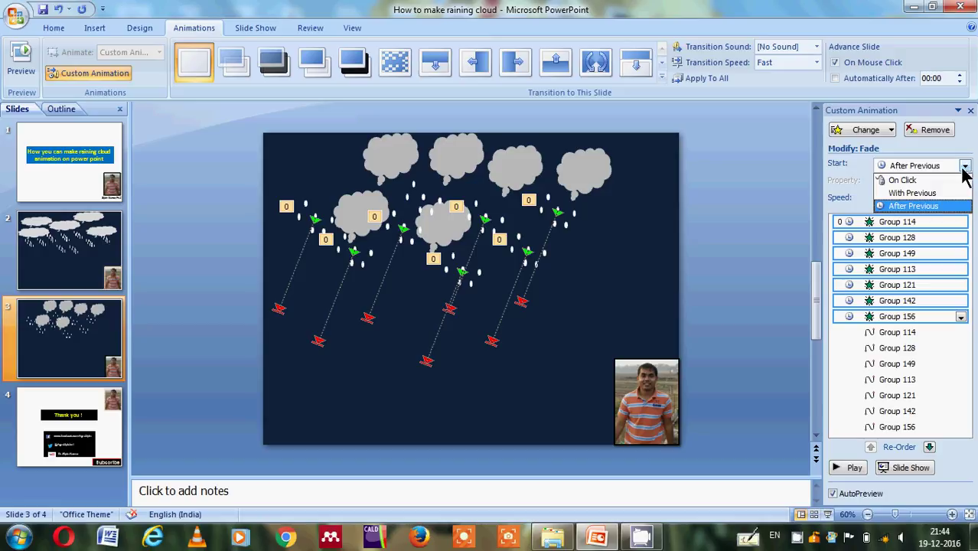
pyautogui.click(942, 194)
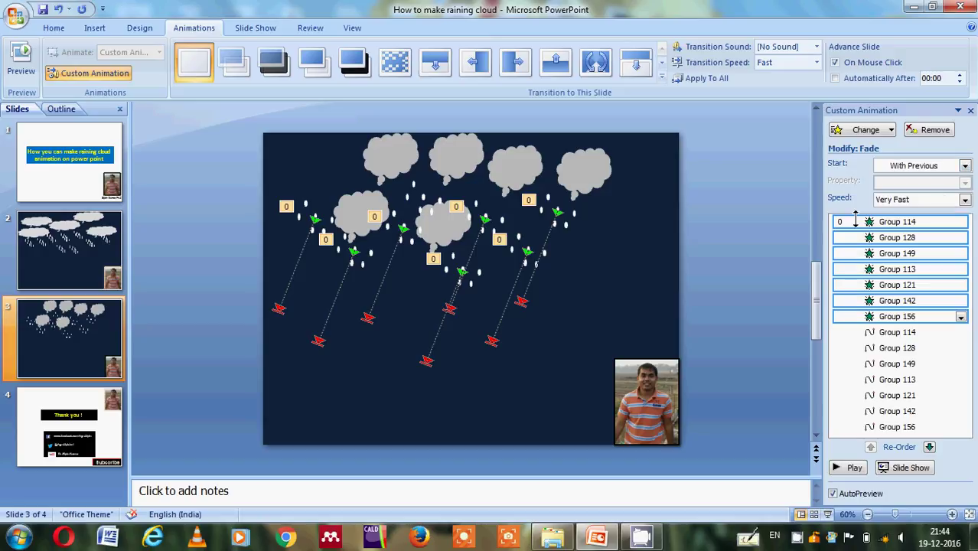
pyautogui.click(913, 333)
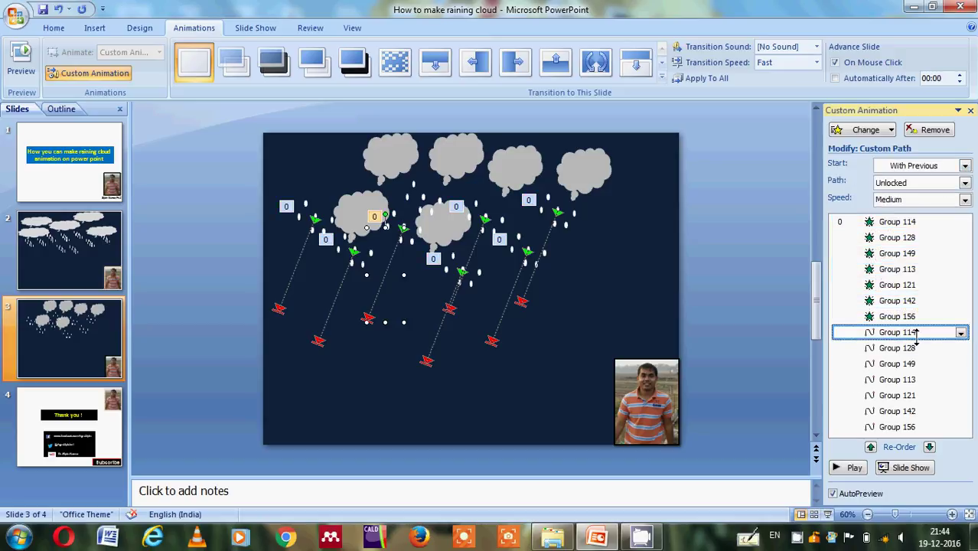
pyautogui.hotkey('shift', 'Down')
pyautogui.hotkey('shift', 'Down')
pyautogui.hotkey('shift', 'Down')
pyautogui.hotkey('shift', 'Down')
pyautogui.hotkey('shift', 'Down')
pyautogui.hotkey('shift', 'Down')
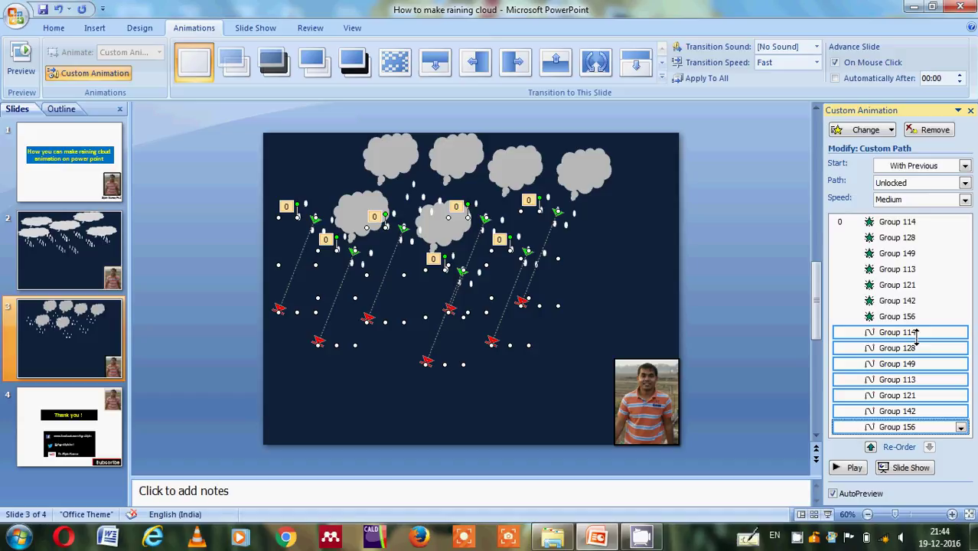
pyautogui.click(965, 199)
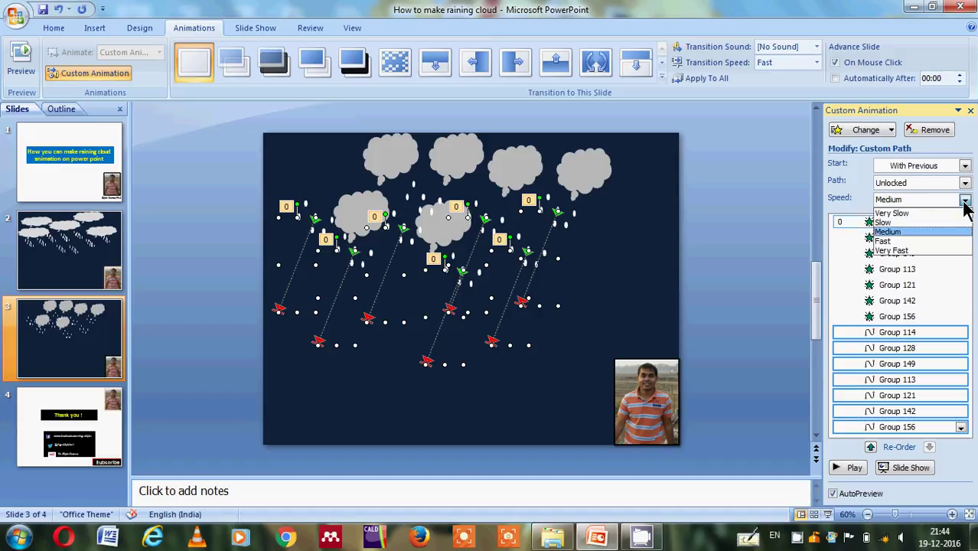
pyautogui.click(920, 237)
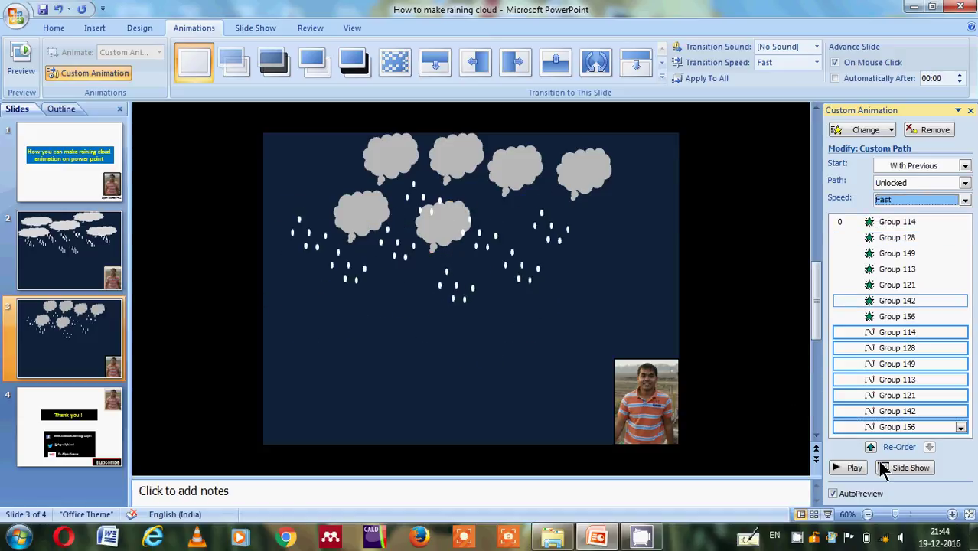